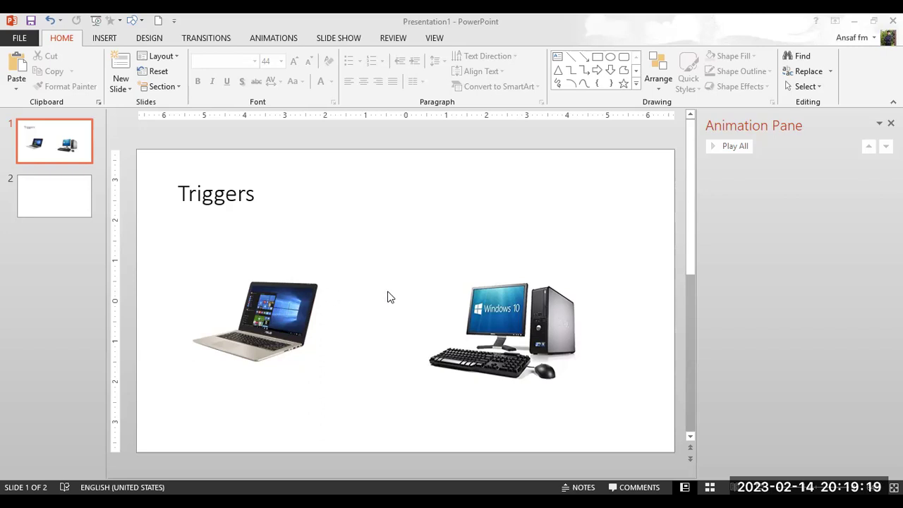
# Apply the Fly In entrance animation to the laptop picture.
pyautogui.click(297, 308)
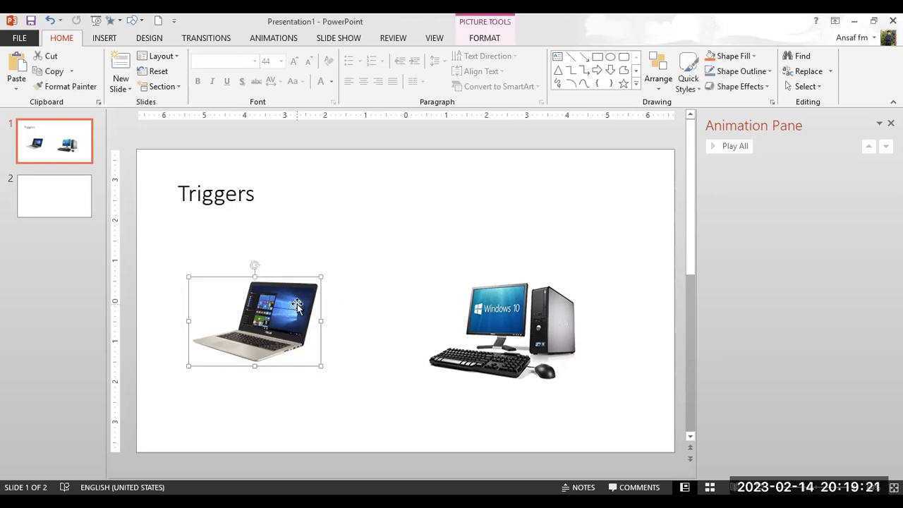
pyautogui.click(280, 41)
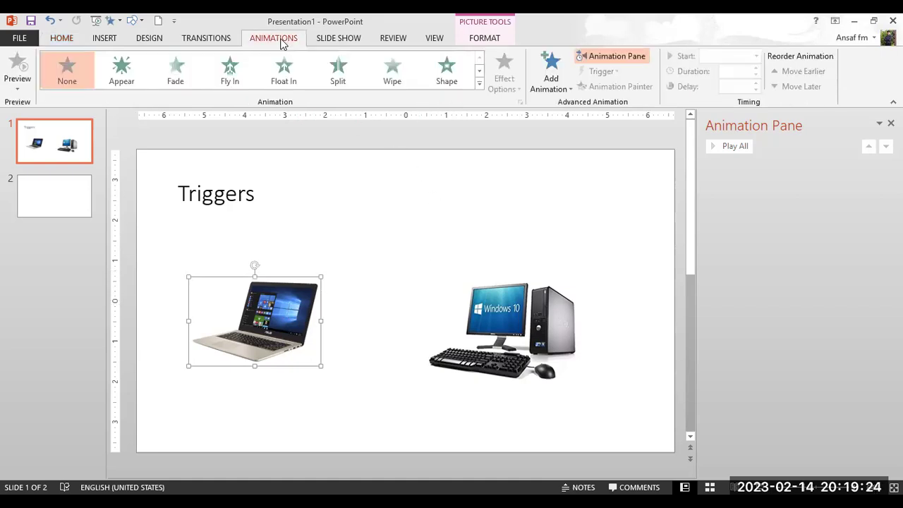
pyautogui.click(230, 74)
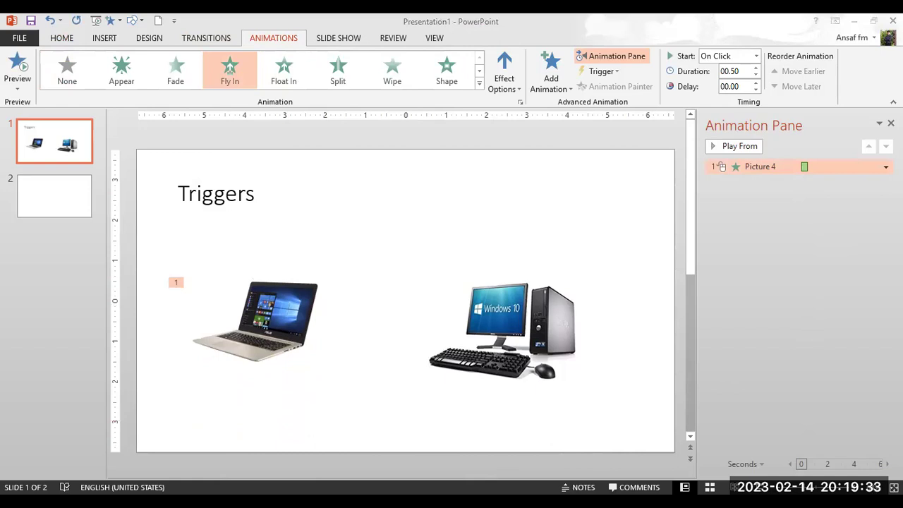
# Set the laptop's Fly In direction to From Right in its effect options.
pyautogui.click(886, 166)
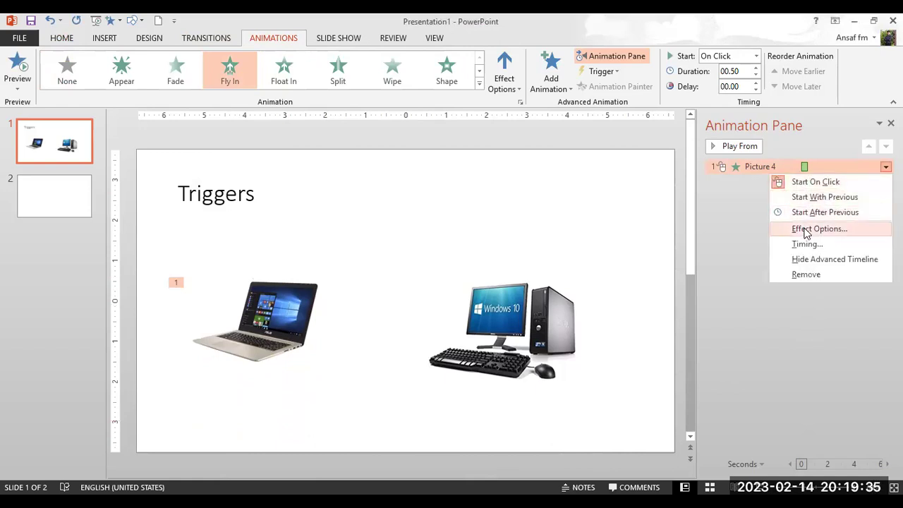
pyautogui.click(806, 229)
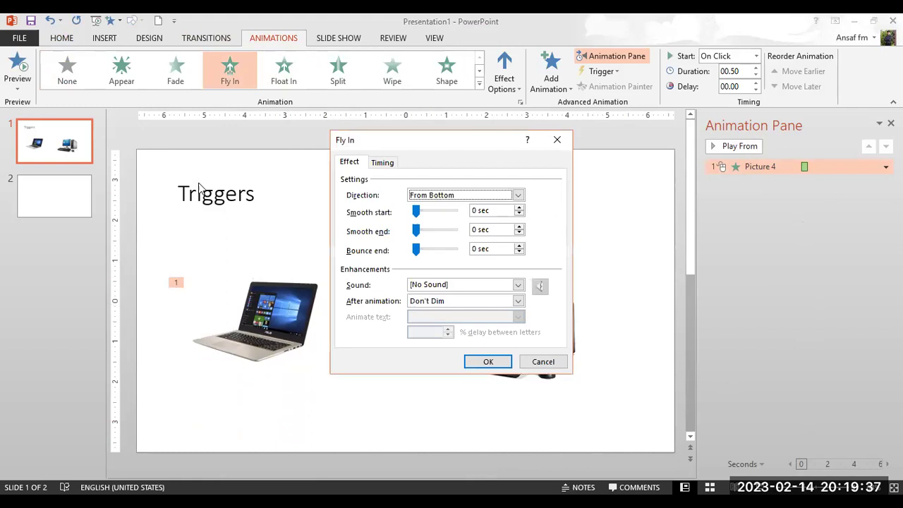
pyautogui.click(518, 196)
pyautogui.click(440, 238)
pyautogui.click(504, 362)
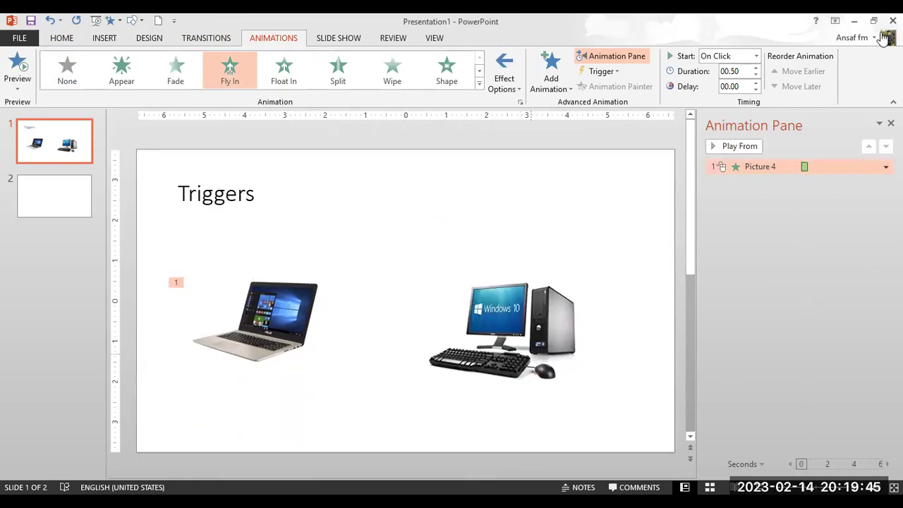
# Raise the laptop's Fly In duration to 01.50 and preview the animation.
pyautogui.click(756, 68)
pyautogui.click(757, 69)
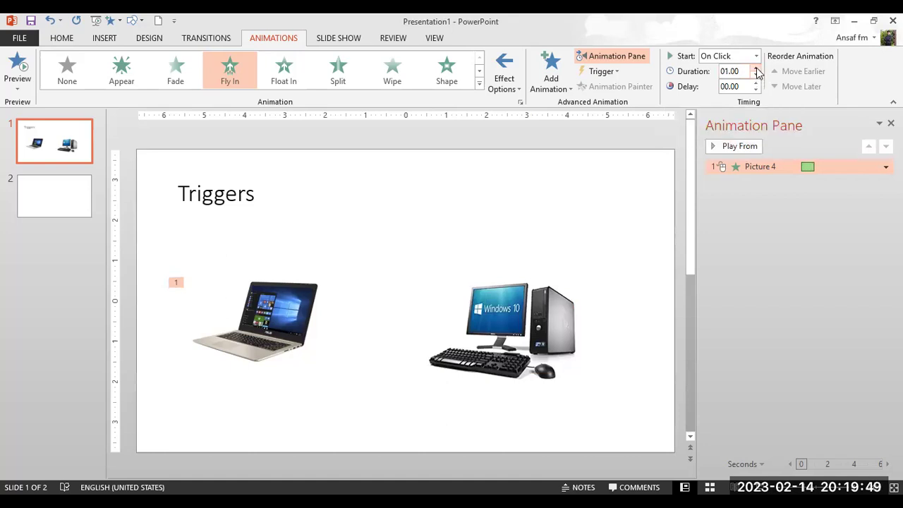
pyautogui.click(756, 69)
pyautogui.click(757, 69)
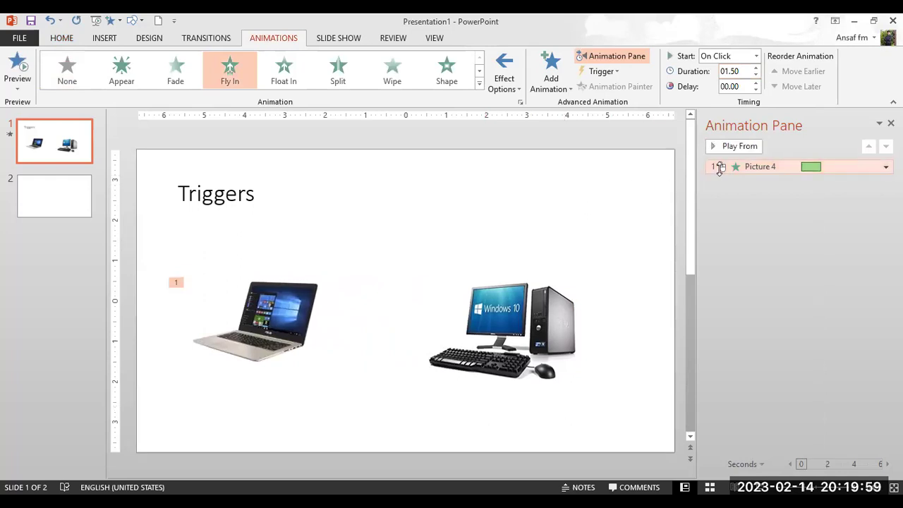
pyautogui.click(740, 151)
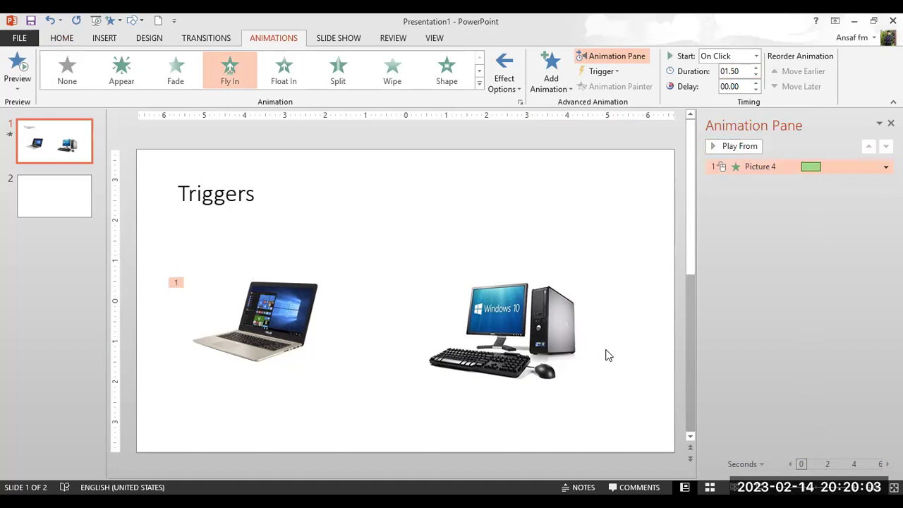
# Give the desktop computer a Fly In and place it below the laptop on the left.
pyautogui.click(515, 330)
pyautogui.moveTo(511, 314); pyautogui.dragTo(509, 304)
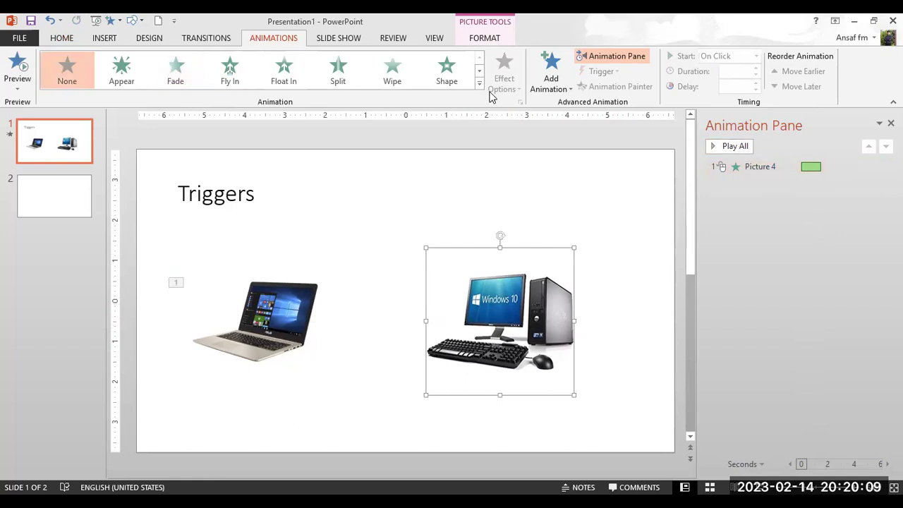
pyautogui.click(234, 79)
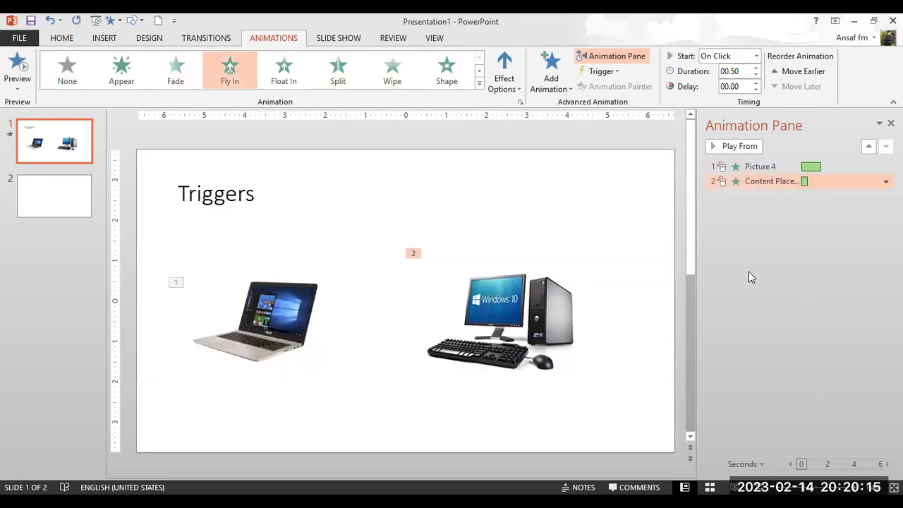
pyautogui.moveTo(278, 302); pyautogui.dragTo(288, 249)
pyautogui.moveTo(501, 317)
pyautogui.mouseDown()
pyautogui.moveTo(357, 374)
pyautogui.moveTo(259, 374)
pyautogui.mouseUp()
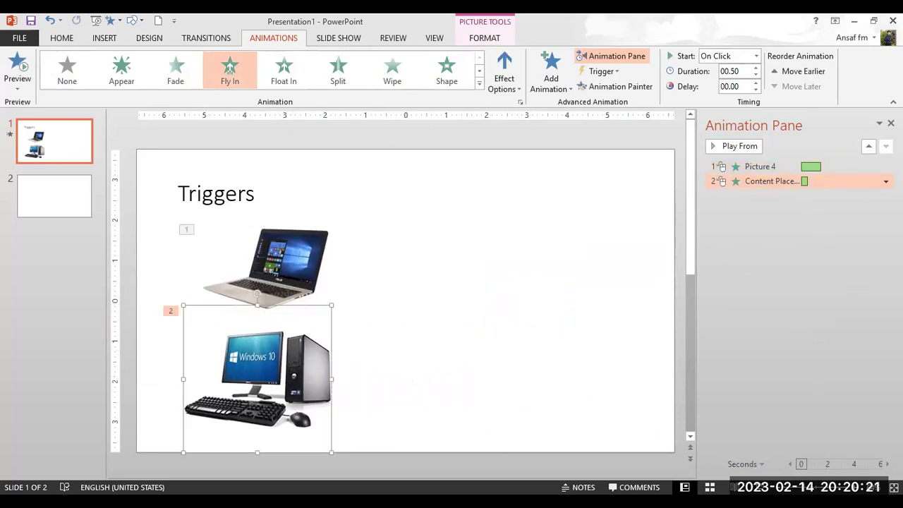
# Make the computer's Fly In come From Right with a 01.50 duration.
pyautogui.click(886, 181)
pyautogui.click(808, 237)
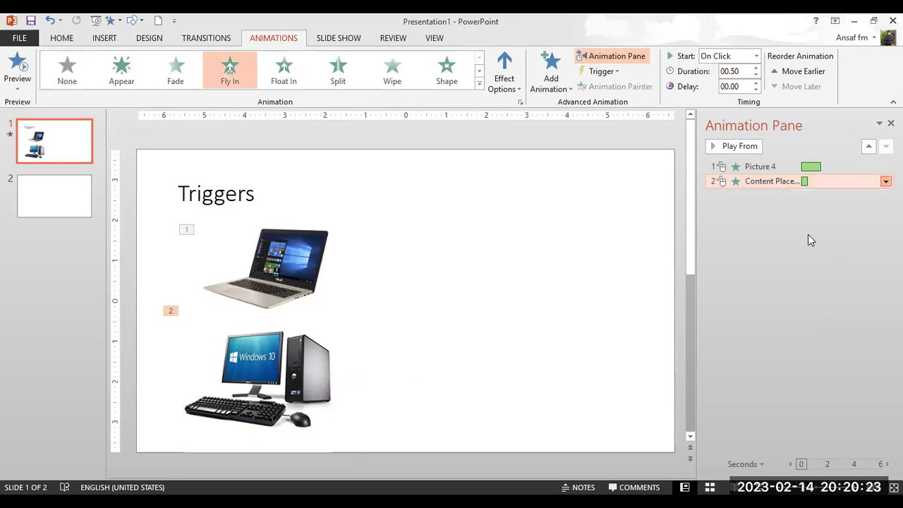
pyautogui.click(518, 195)
pyautogui.click(478, 238)
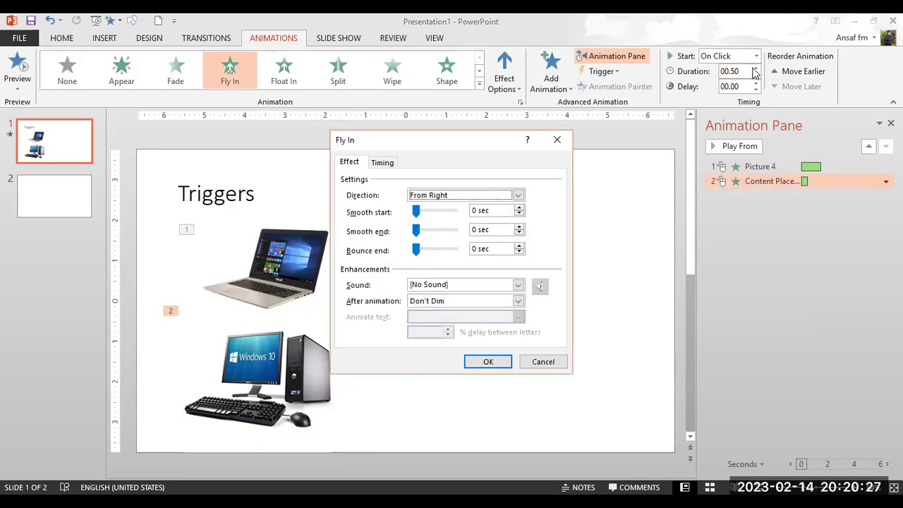
pyautogui.click(494, 363)
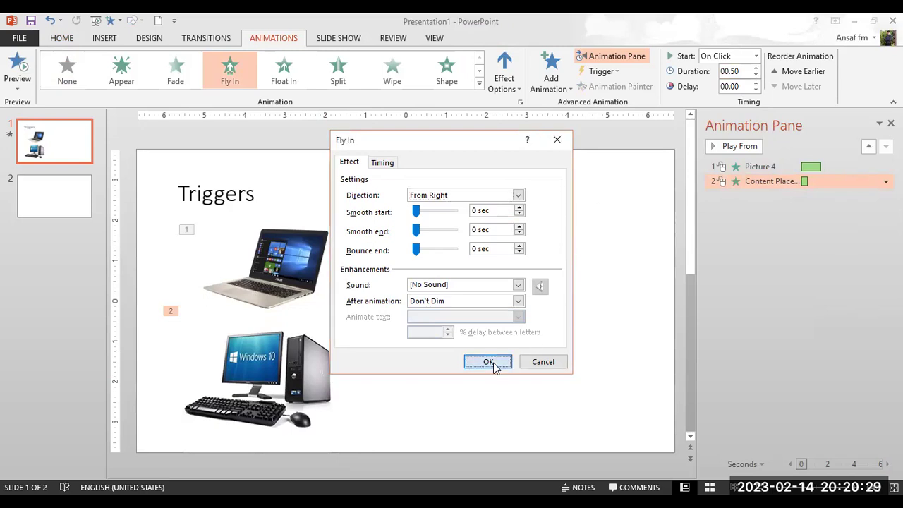
pyautogui.click(755, 68)
pyautogui.click(756, 67)
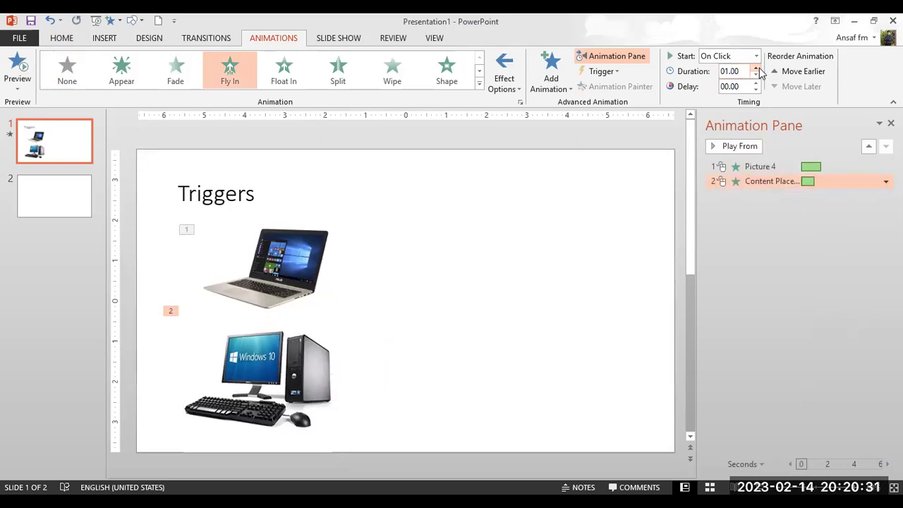
pyautogui.click(758, 68)
pyautogui.click(758, 69)
pyautogui.press('F5')
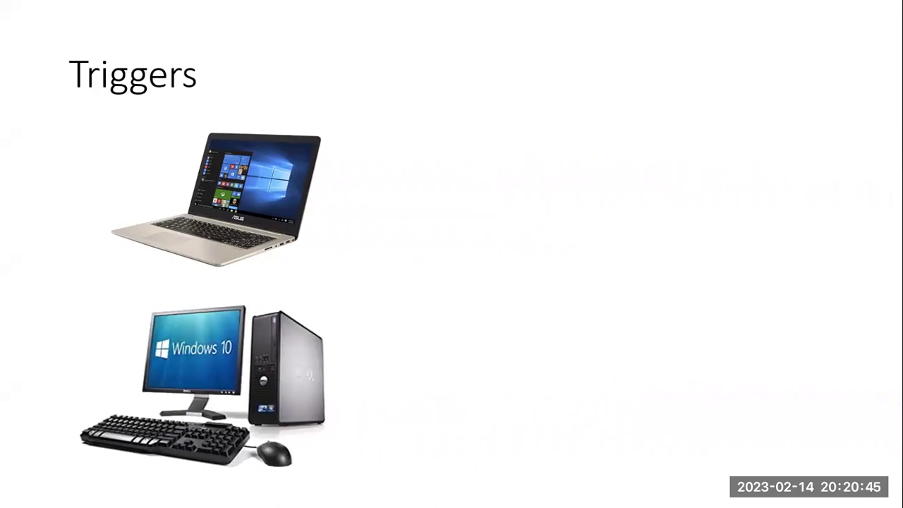
pyautogui.press('Escape')
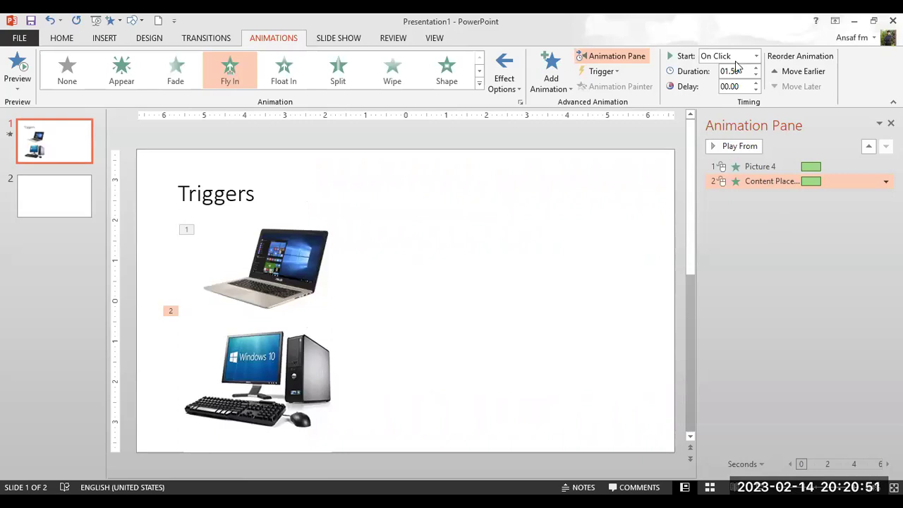
# Set the computer's Fly In to start With Previous and run the slide show.
pyautogui.click(755, 166)
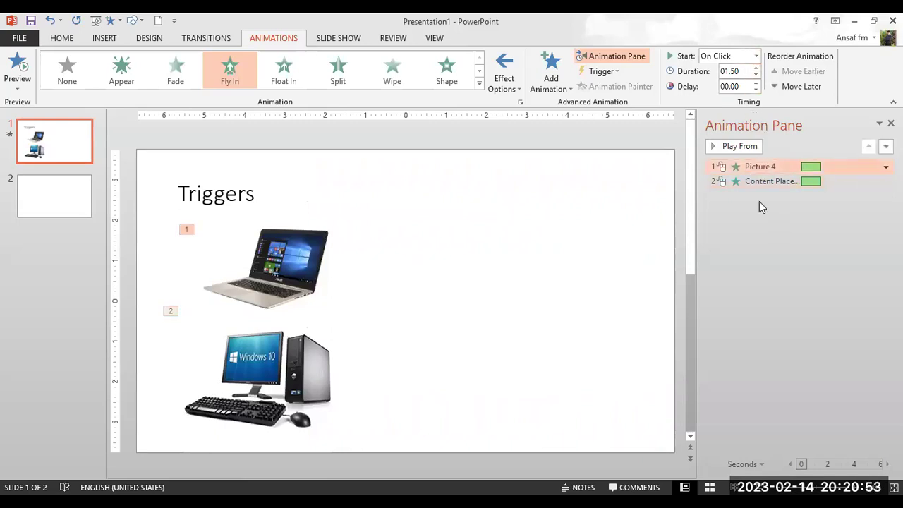
pyautogui.press('Down')
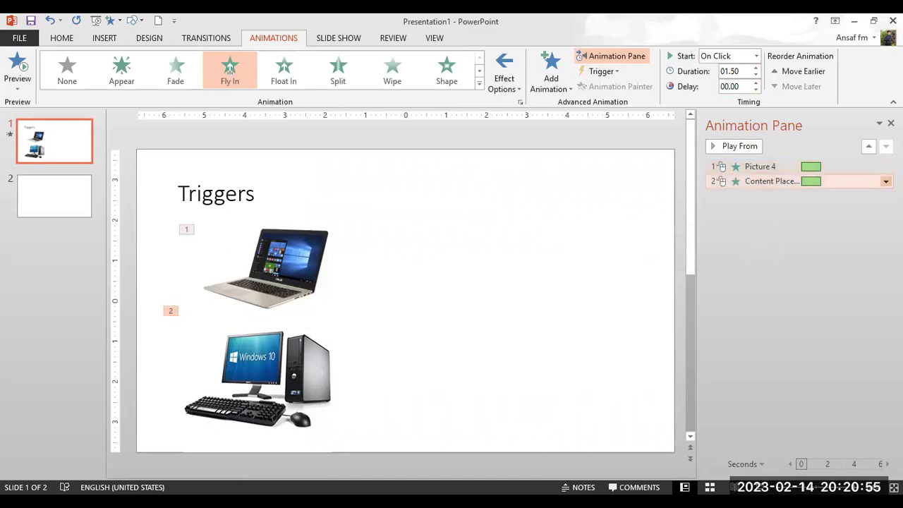
pyautogui.click(886, 181)
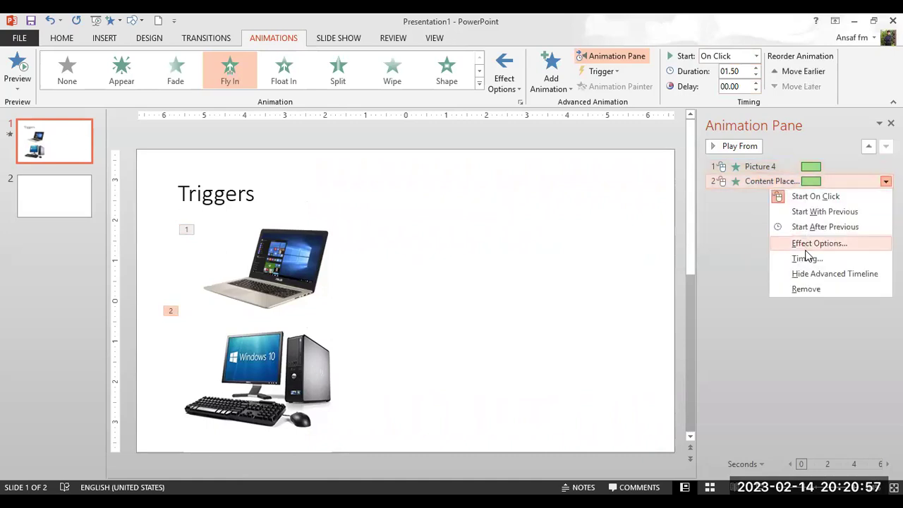
pyautogui.click(727, 225)
pyautogui.click(745, 181)
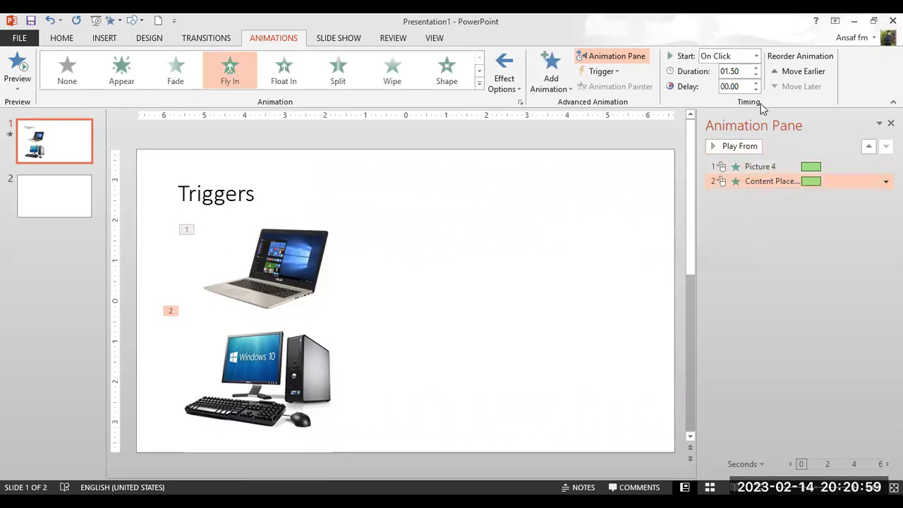
pyautogui.click(756, 55)
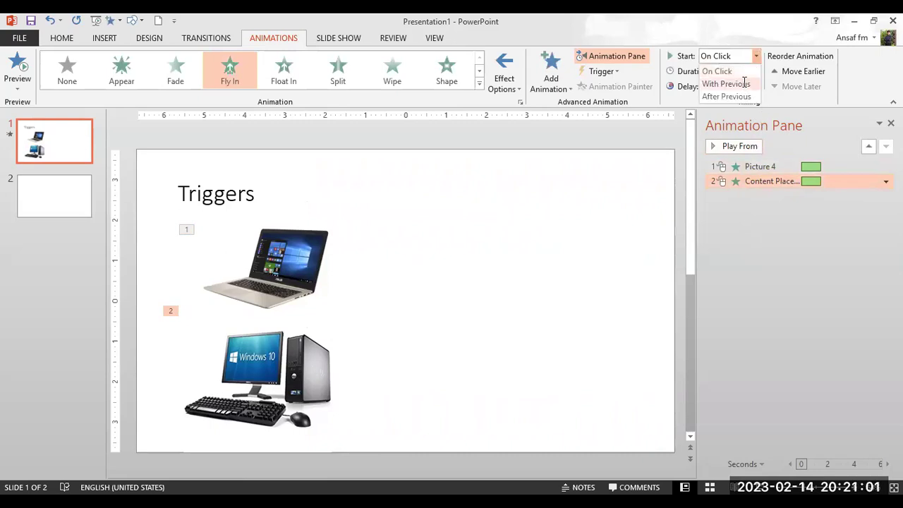
pyautogui.click(744, 84)
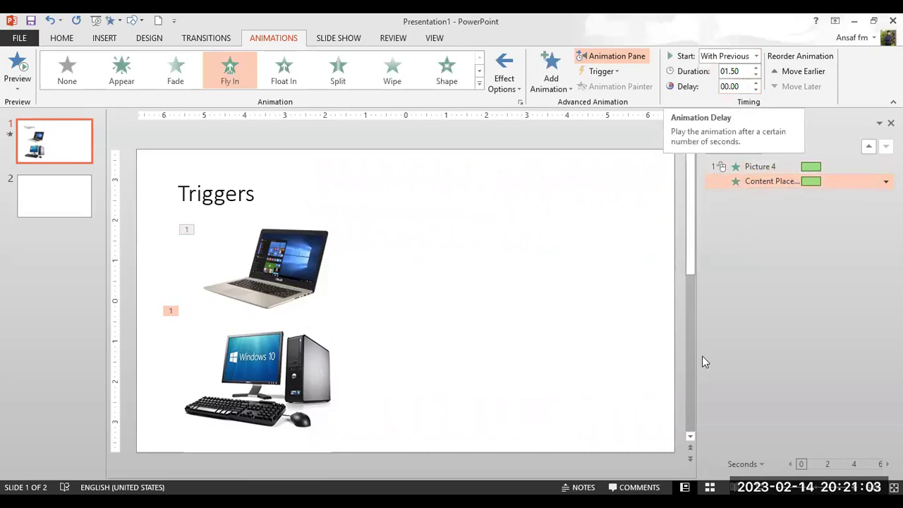
pyautogui.click(760, 487)
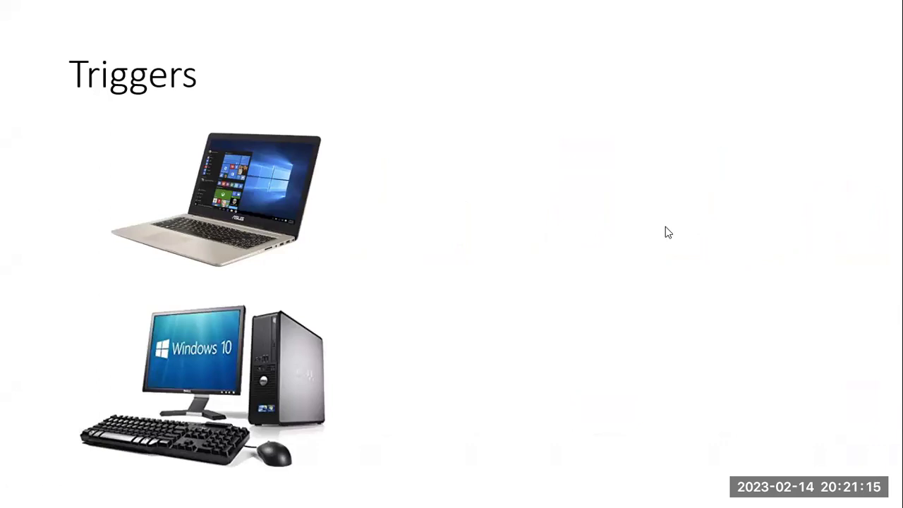
# Change the computer's Fly In to start After Previous and preview it as a slide show.
pyautogui.press('Escape')
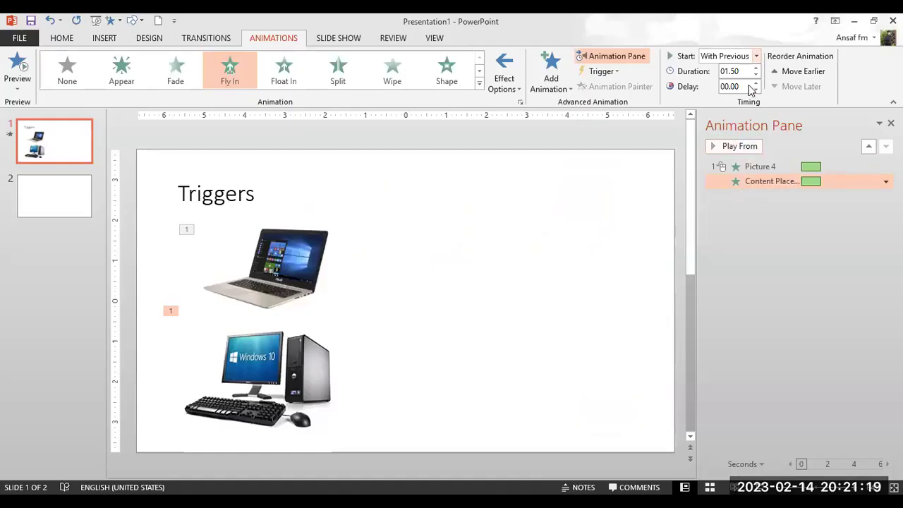
pyautogui.click(756, 56)
pyautogui.click(725, 97)
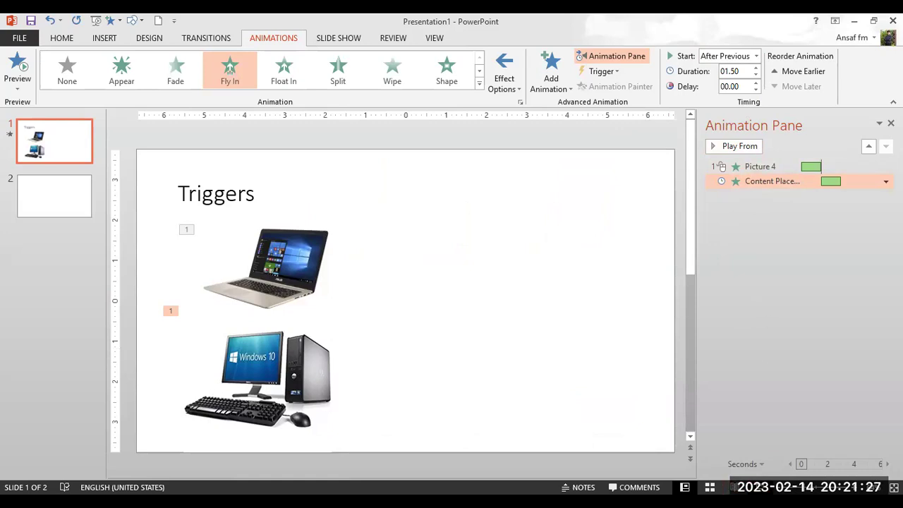
pyautogui.click(757, 486)
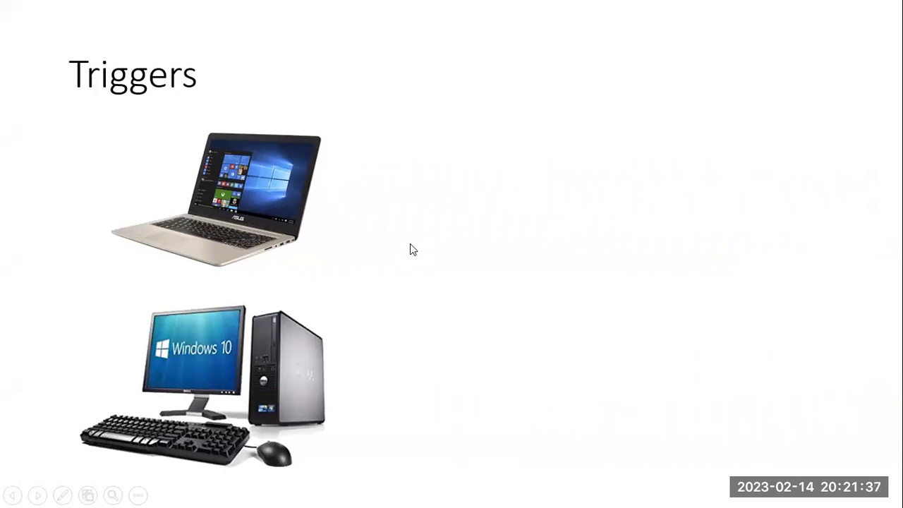
pyautogui.press('Escape')
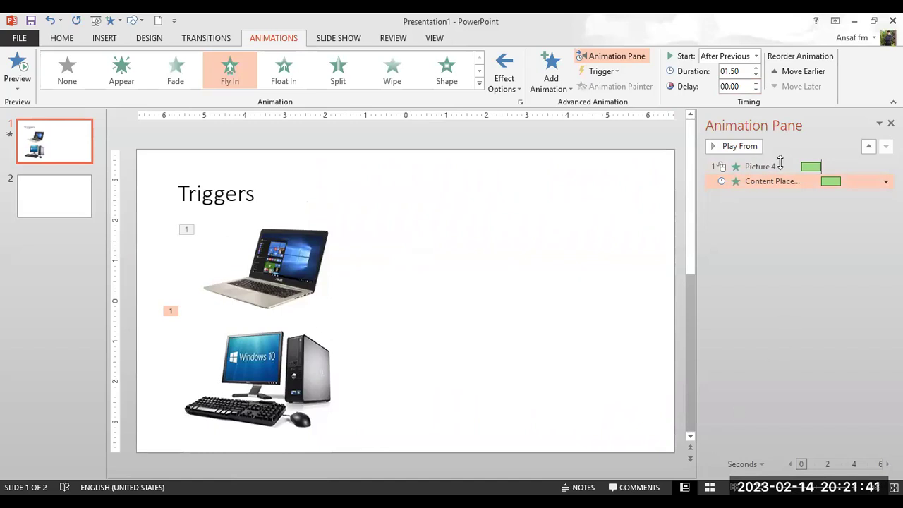
# Set a 1-second delay on the desktop computer's Fly In.
pyautogui.click(730, 86)
pyautogui.write('1')
pyautogui.click(712, 217)
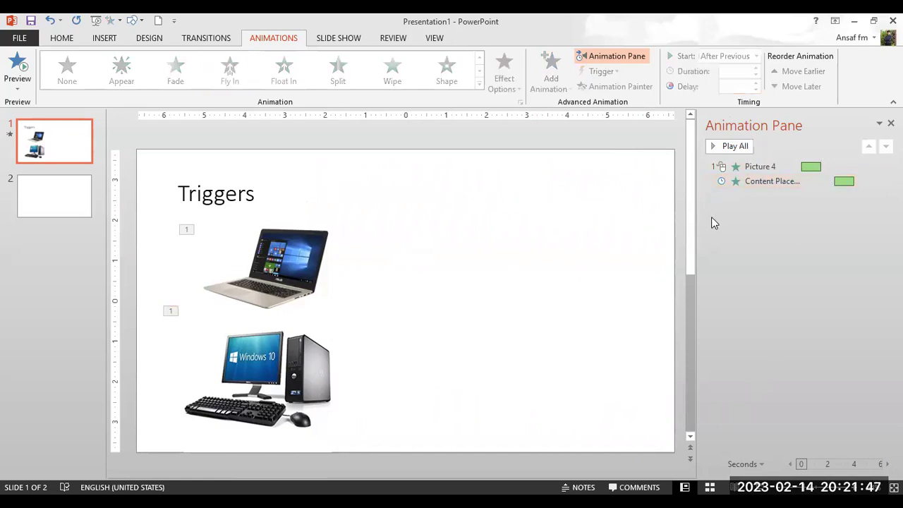
pyautogui.click(749, 181)
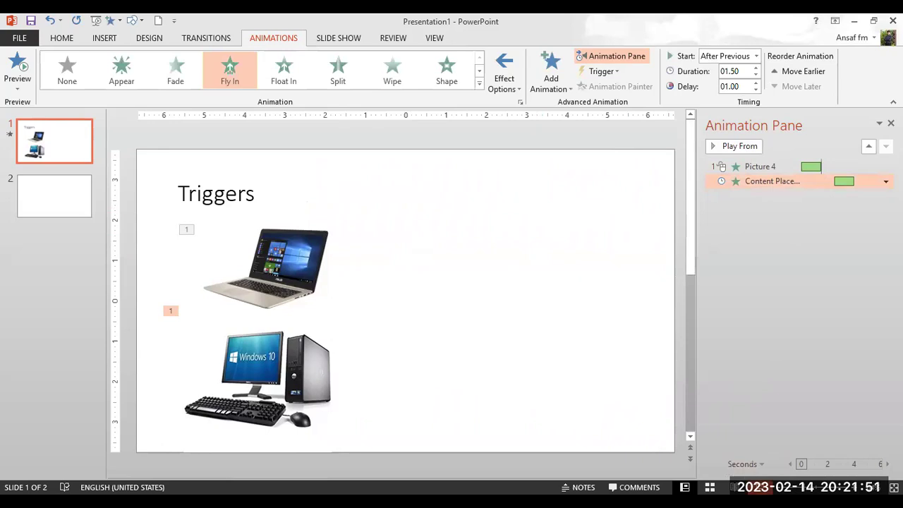
# Run the slide show with F5 to check the delayed fly-in.
pyautogui.press('F5')
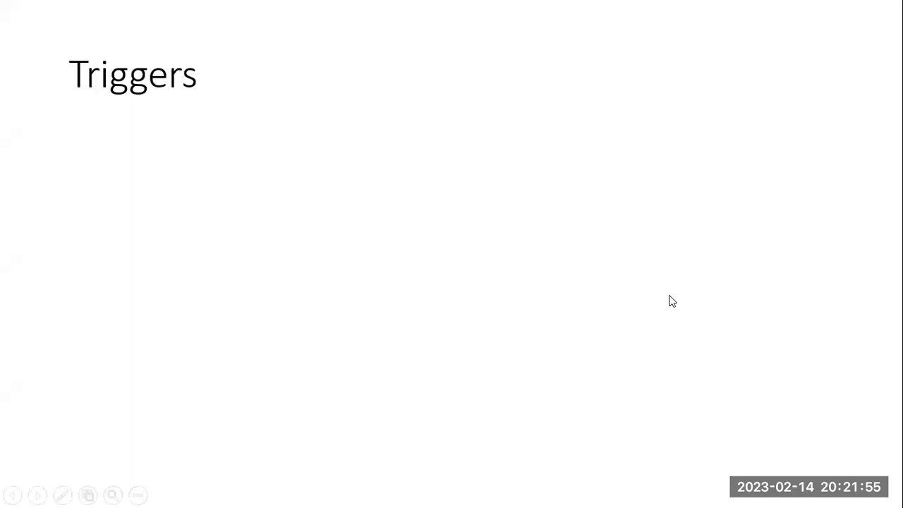
pyautogui.click(471, 283)
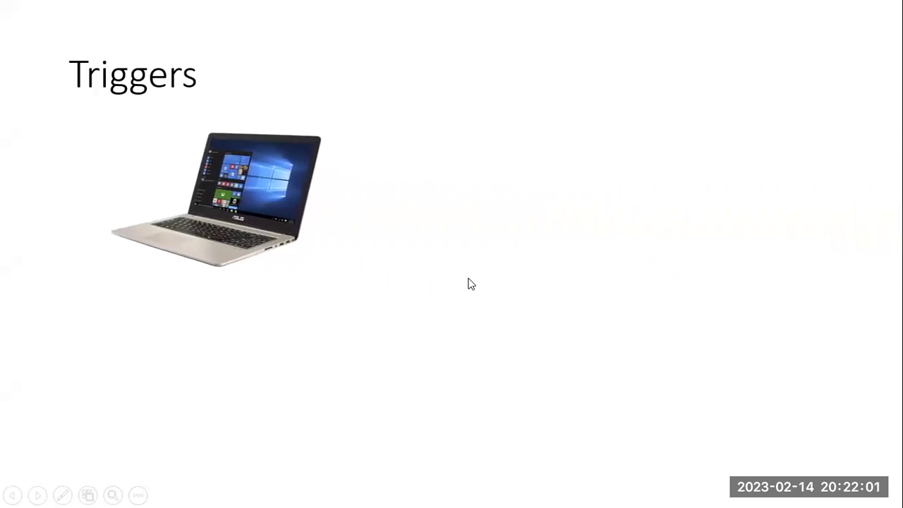
pyautogui.click(472, 283)
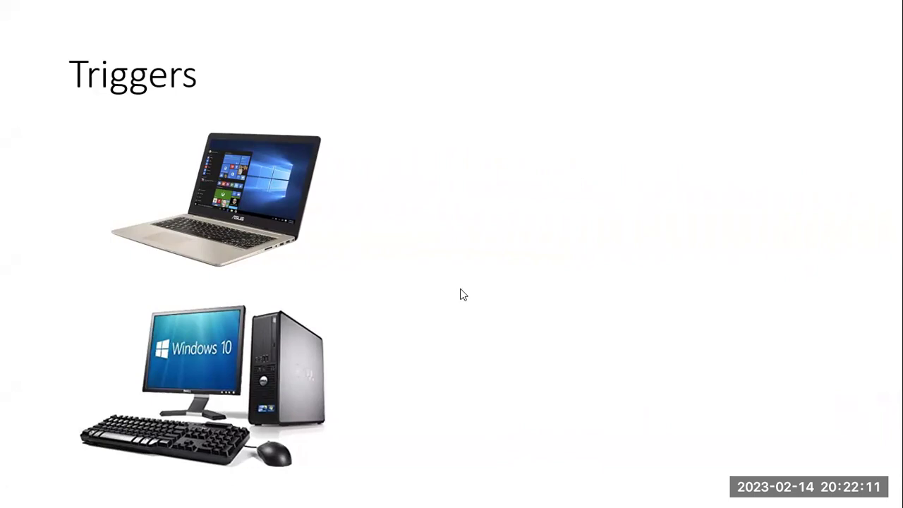
pyautogui.press('Escape')
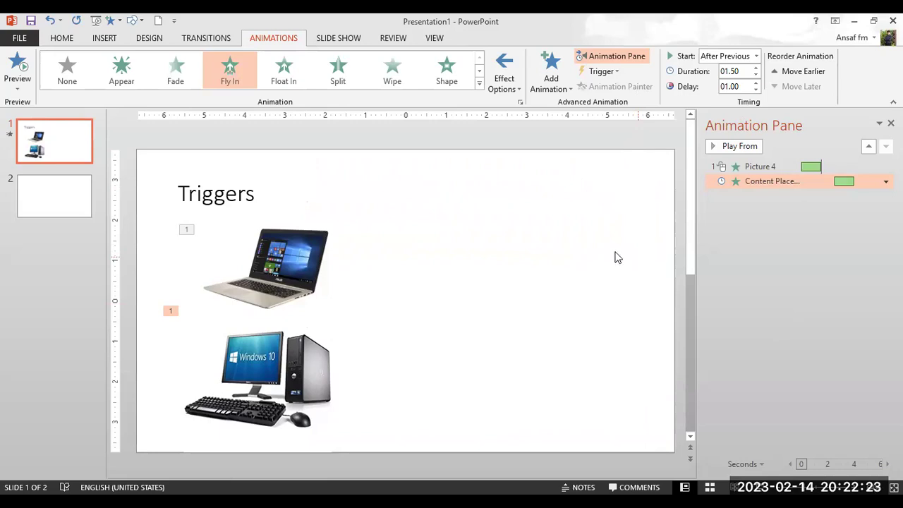
pyautogui.click(278, 355)
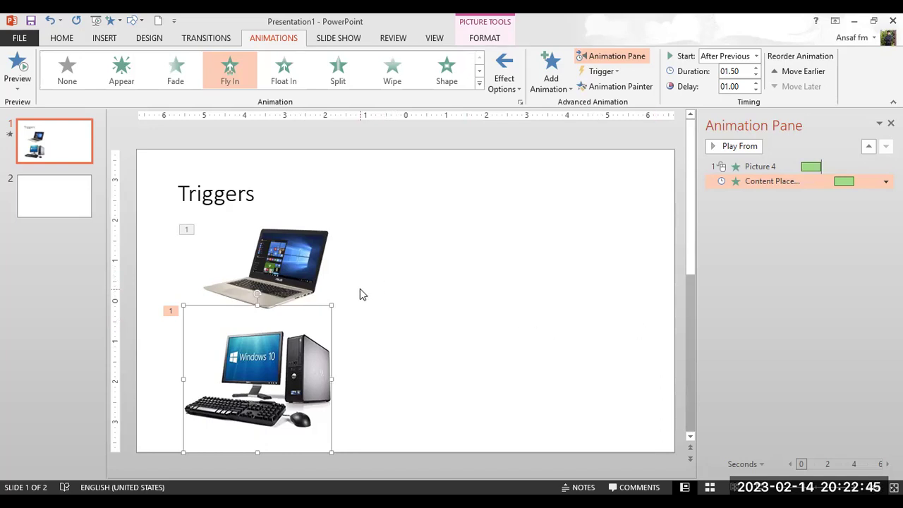
# Insert car_wheel.png from Downloads onto the blank slide 2.
pyautogui.click(82, 204)
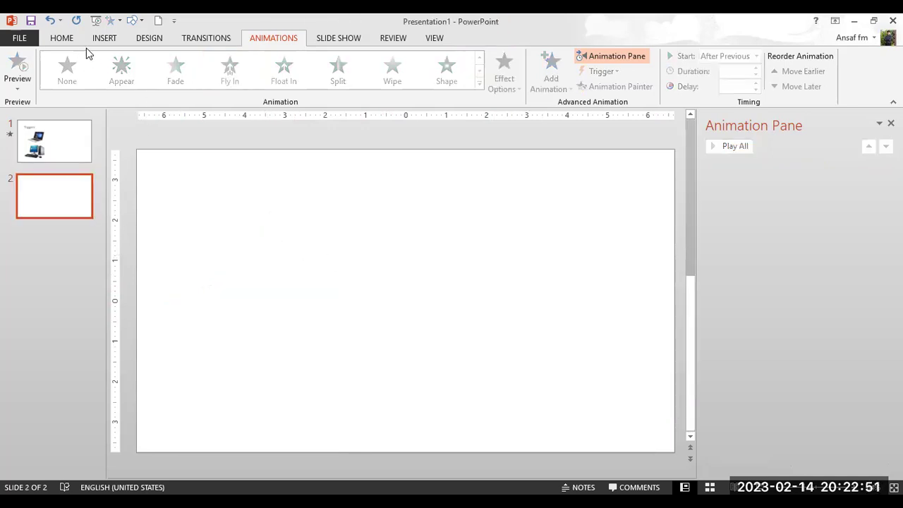
pyautogui.click(103, 41)
pyautogui.click(82, 92)
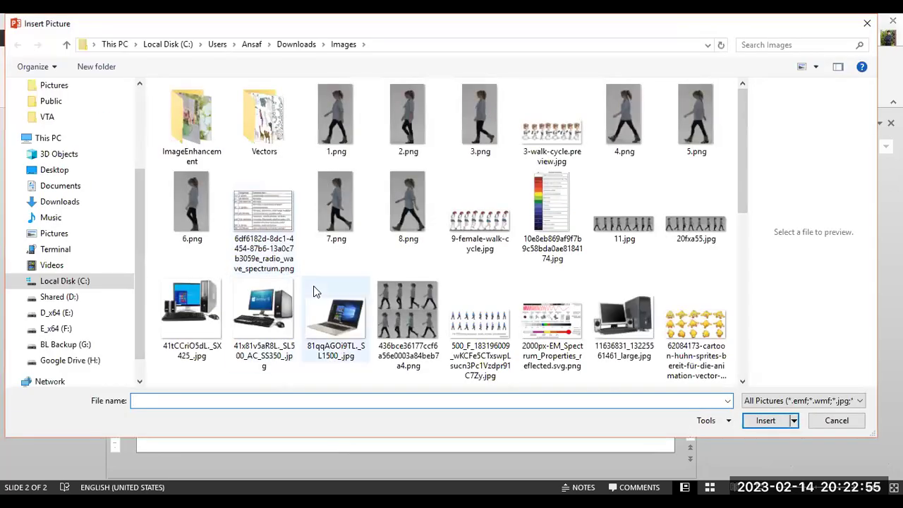
pyautogui.click(71, 202)
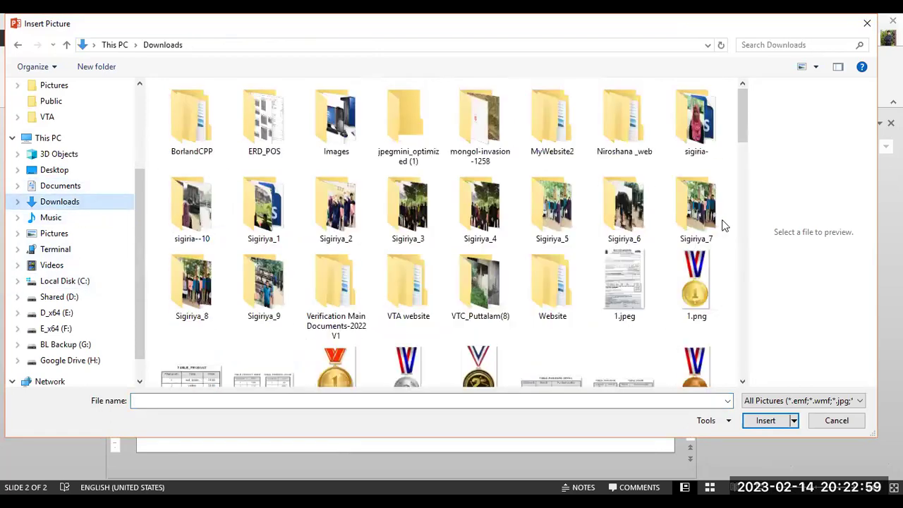
pyautogui.click(745, 201)
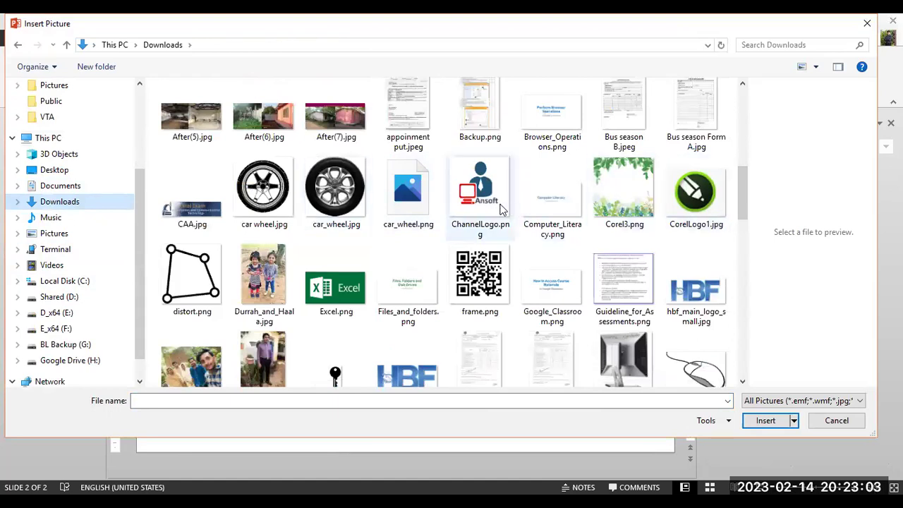
pyautogui.click(408, 189)
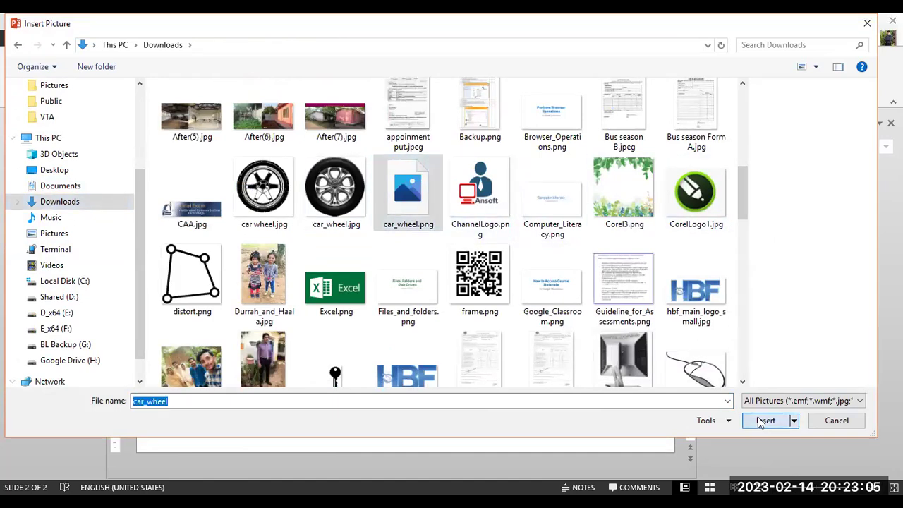
pyautogui.click(762, 420)
# Move the wheel picture to the slide's upper-left corner.
pyautogui.moveTo(422, 313); pyautogui.dragTo(248, 248)
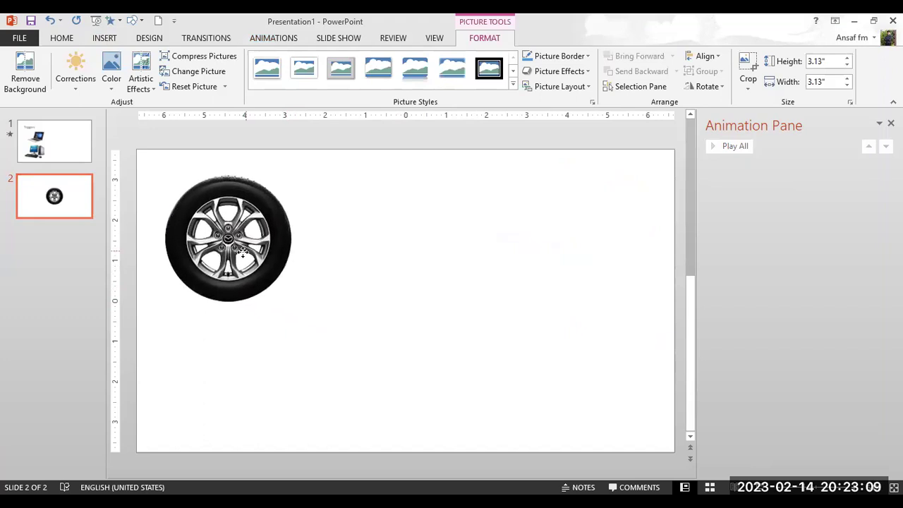
pyautogui.moveTo(246, 248); pyautogui.dragTo(242, 249)
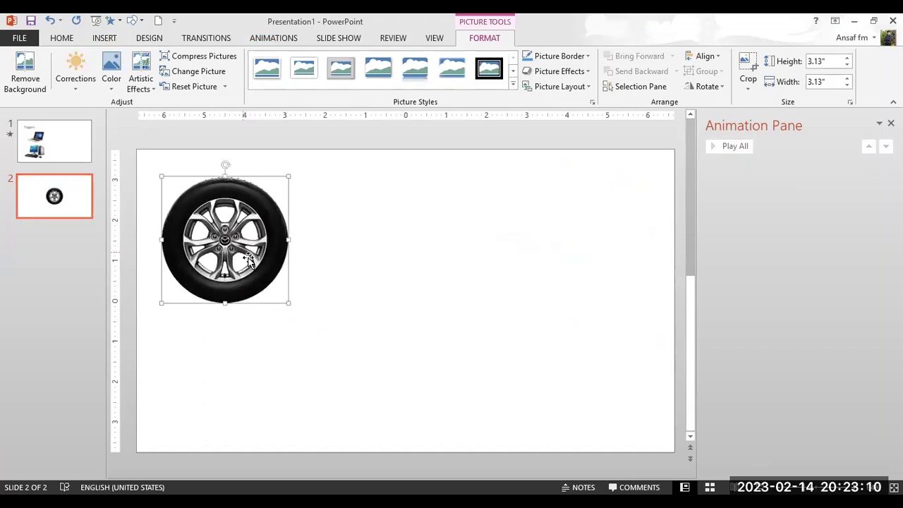
pyautogui.click(335, 320)
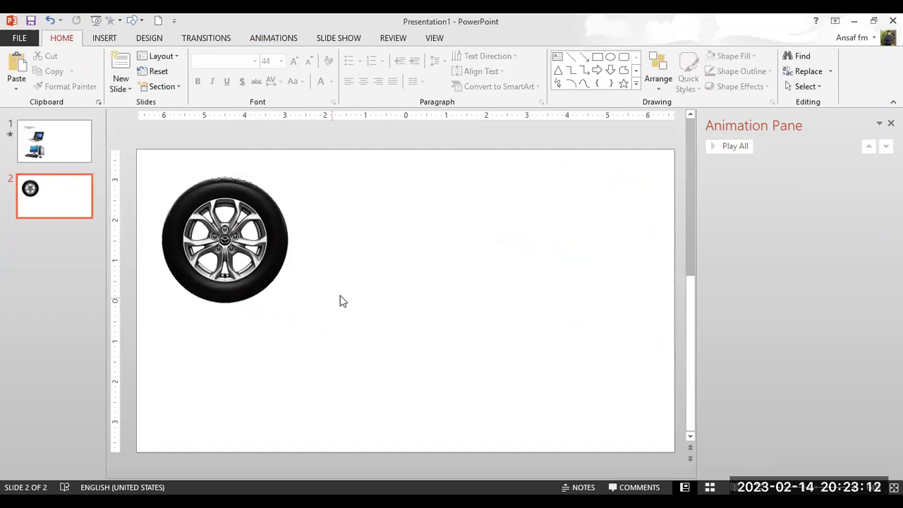
# Apply the Spin emphasis effect to the wheel picture.
pyautogui.click(234, 257)
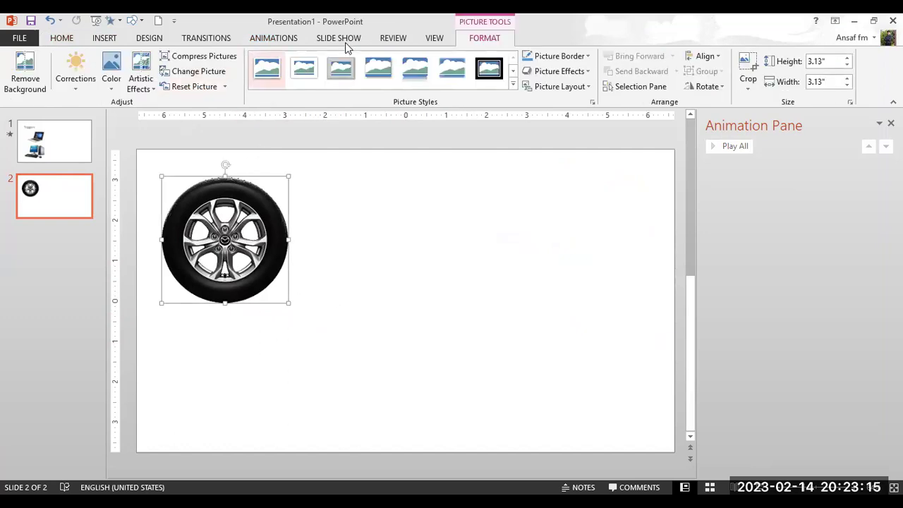
pyautogui.click(282, 37)
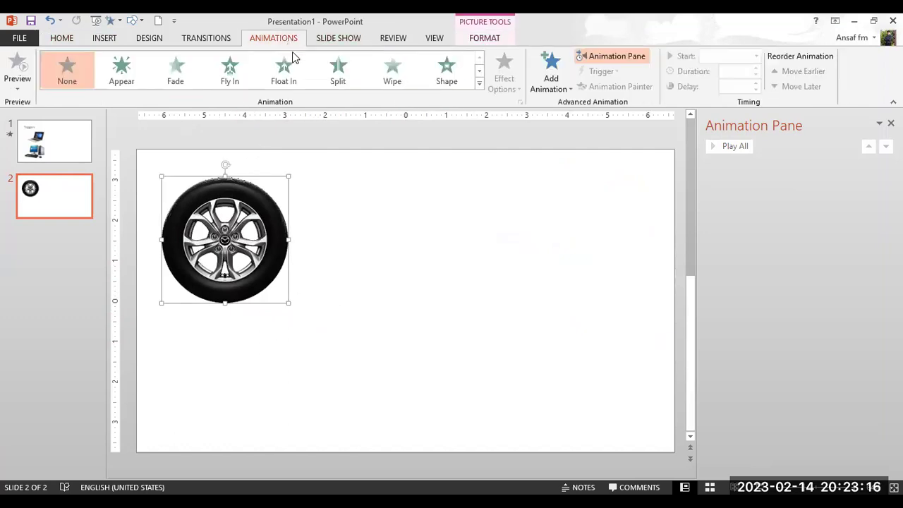
pyautogui.click(479, 85)
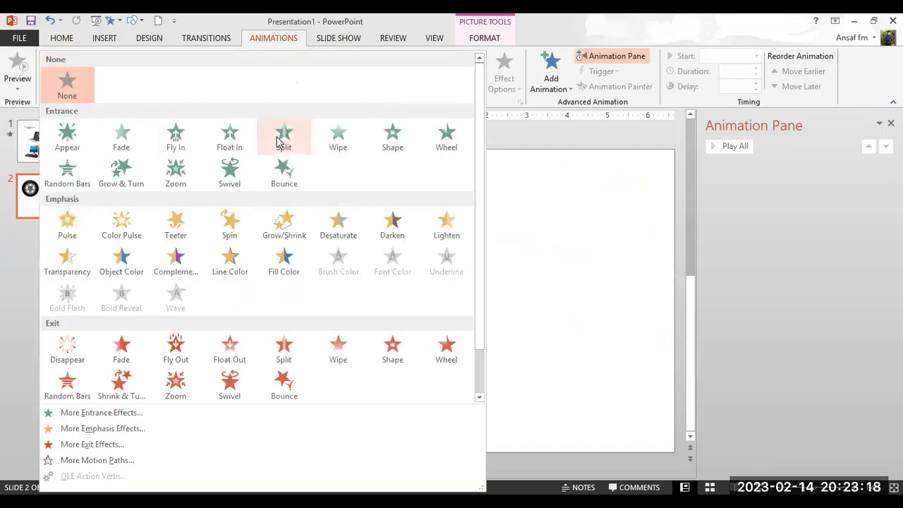
pyautogui.click(235, 227)
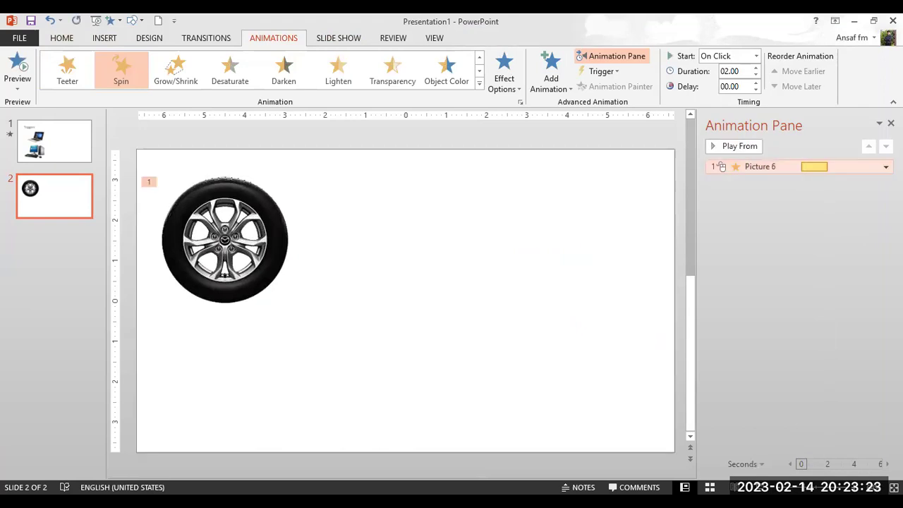
# Set the Spin duration to 3 seconds in the effect's timing settings.
pyautogui.click(886, 166)
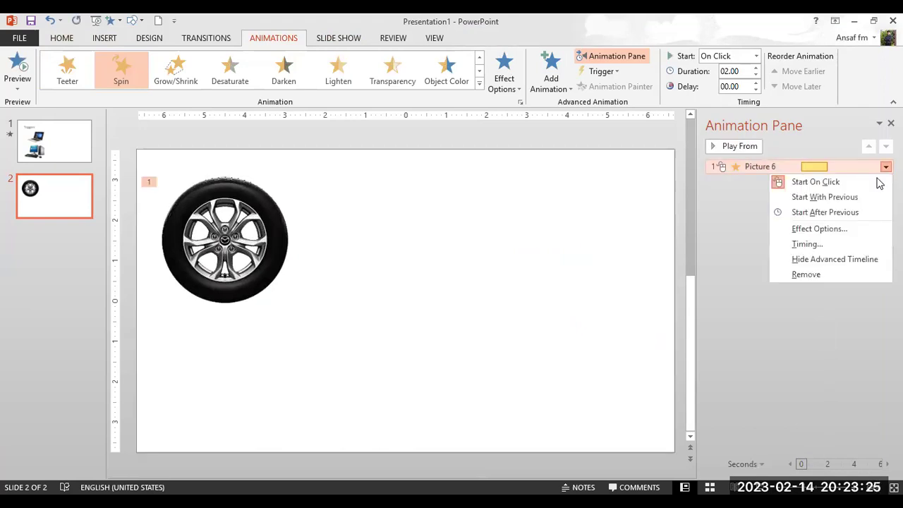
pyautogui.click(865, 230)
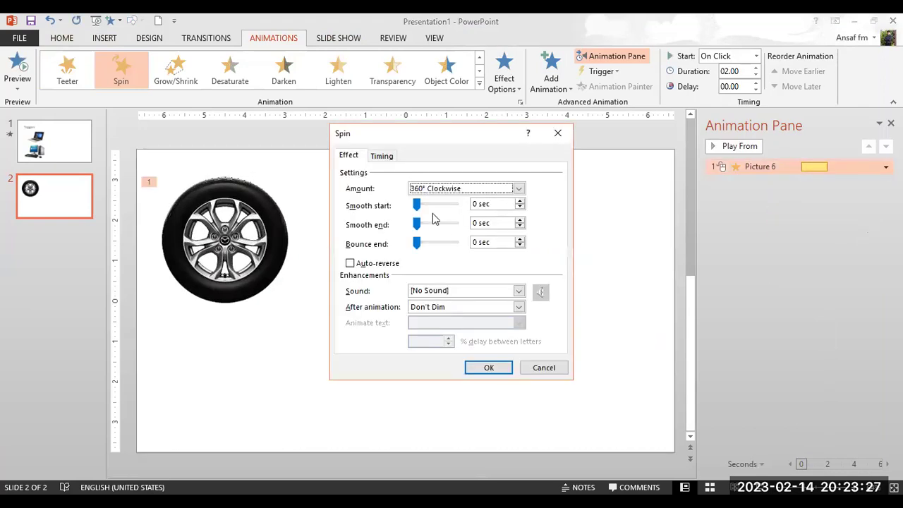
pyautogui.click(389, 159)
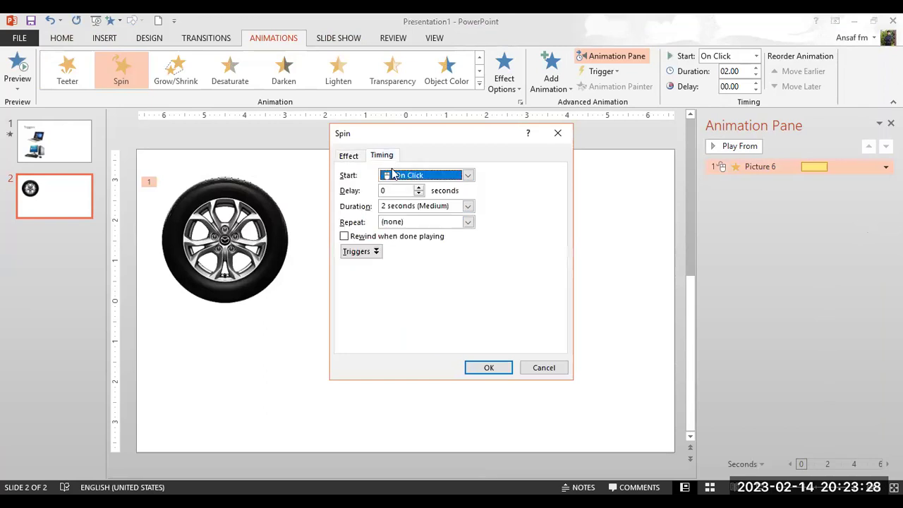
pyautogui.click(467, 206)
pyautogui.click(457, 228)
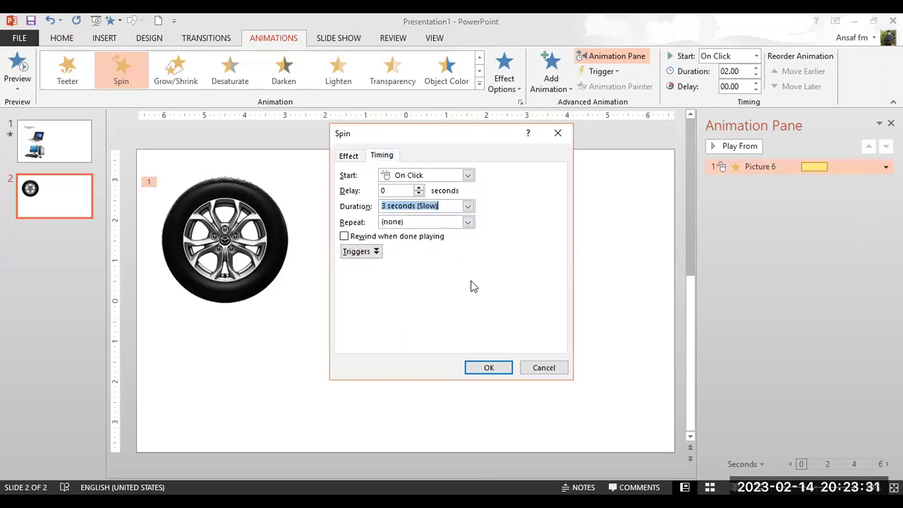
pyautogui.click(494, 369)
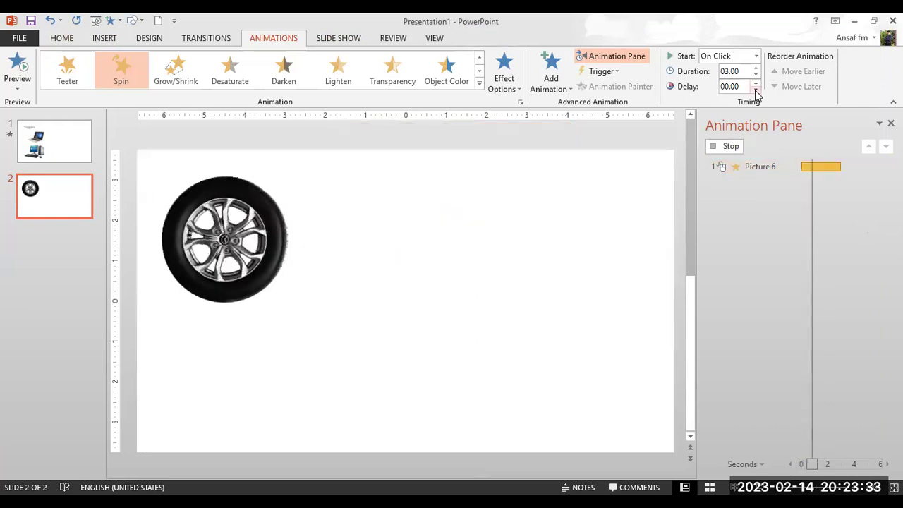
# Raise the spin duration to 04.00 and preview slide 2 as a slide show.
pyautogui.click(756, 68)
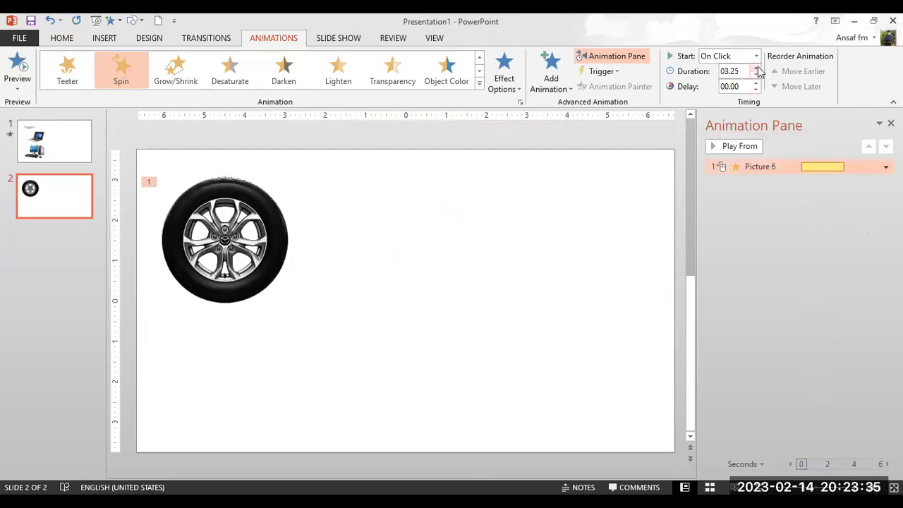
pyautogui.click(756, 68)
pyautogui.click(756, 68)
pyautogui.click(757, 69)
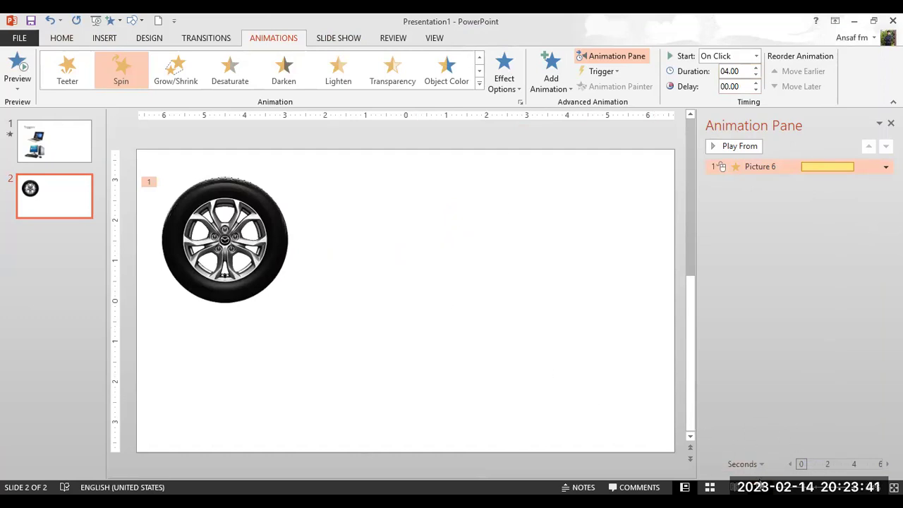
pyautogui.hotkey('shift', 'F5')
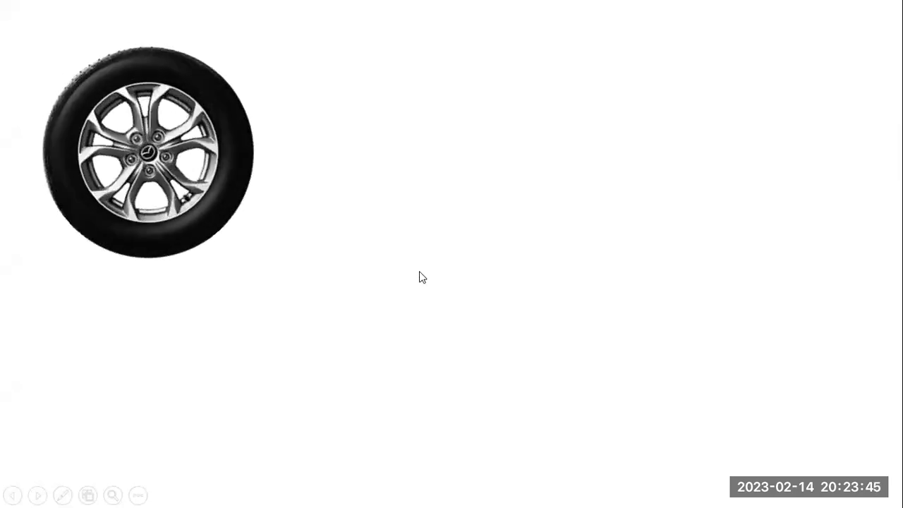
pyautogui.press('Escape')
pyautogui.click(271, 249)
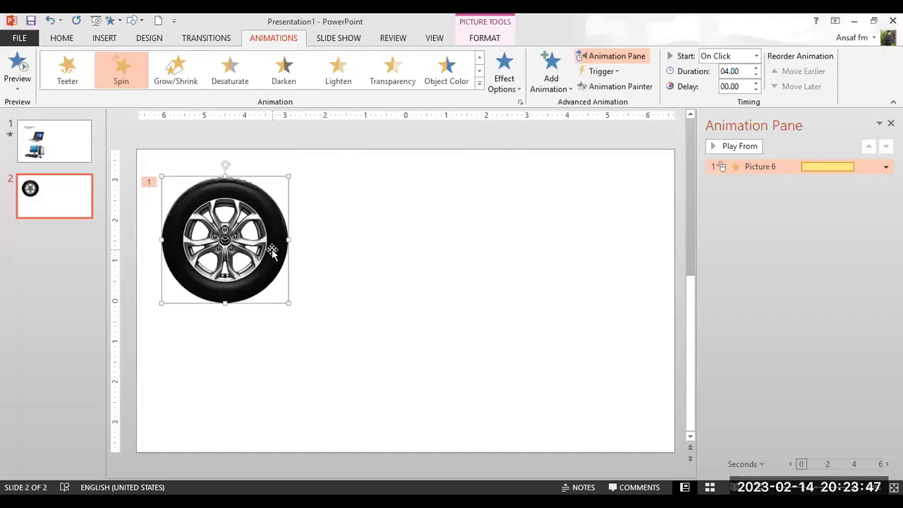
# Draw a blue-styled rounded rectangle below the wheel.
pyautogui.click(106, 39)
pyautogui.click(226, 90)
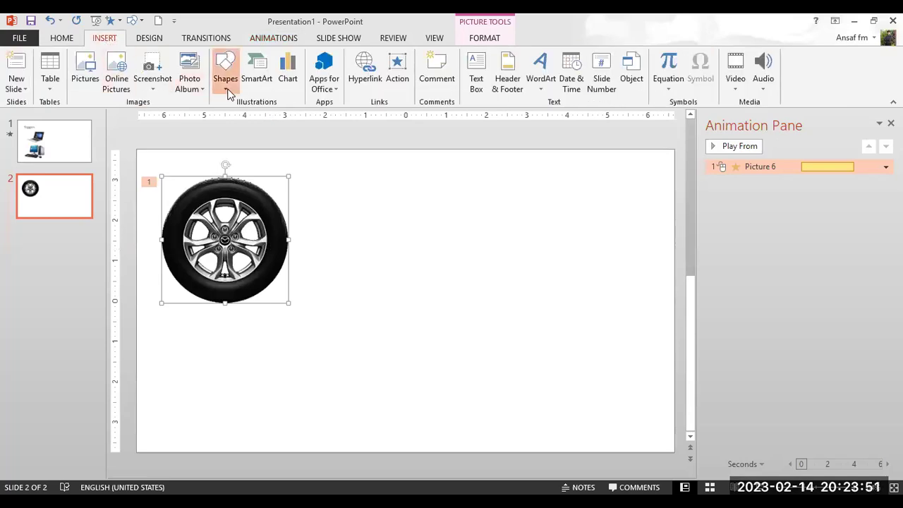
pyautogui.click(286, 117)
pyautogui.moveTo(212, 385); pyautogui.dragTo(295, 416)
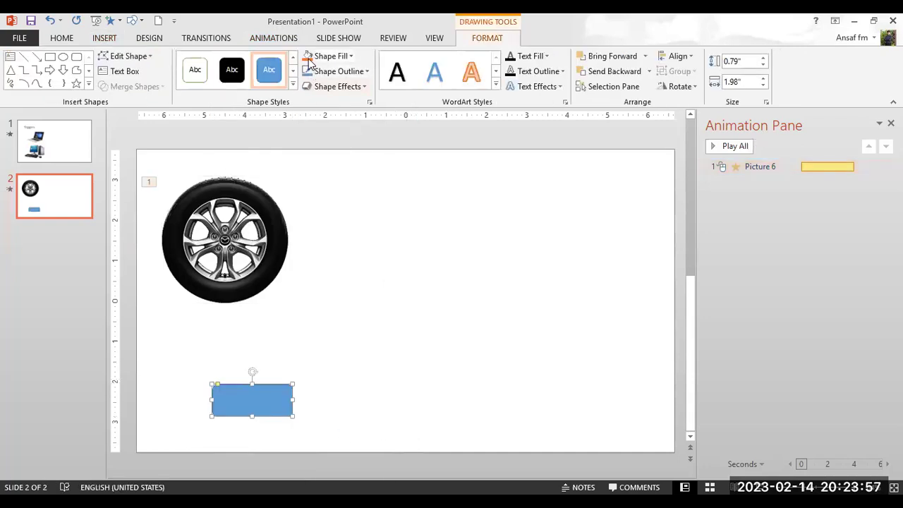
pyautogui.click(293, 86)
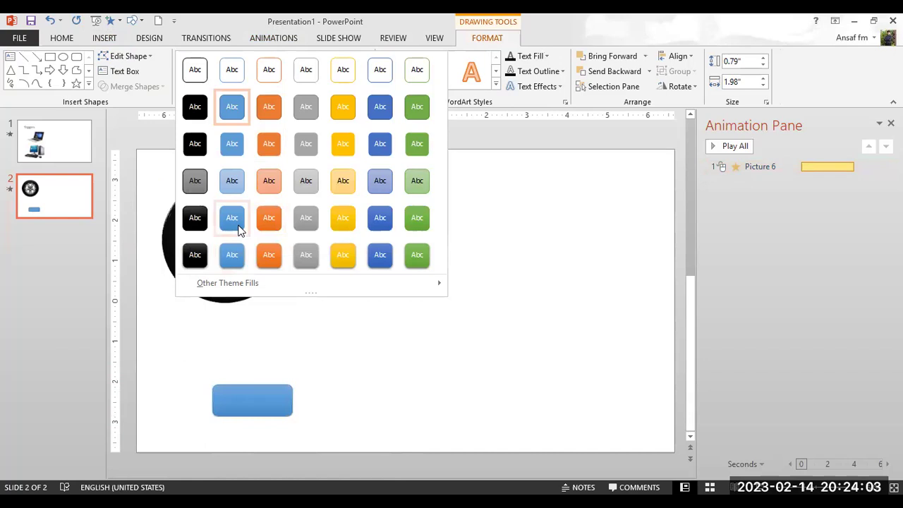
pyautogui.click(239, 227)
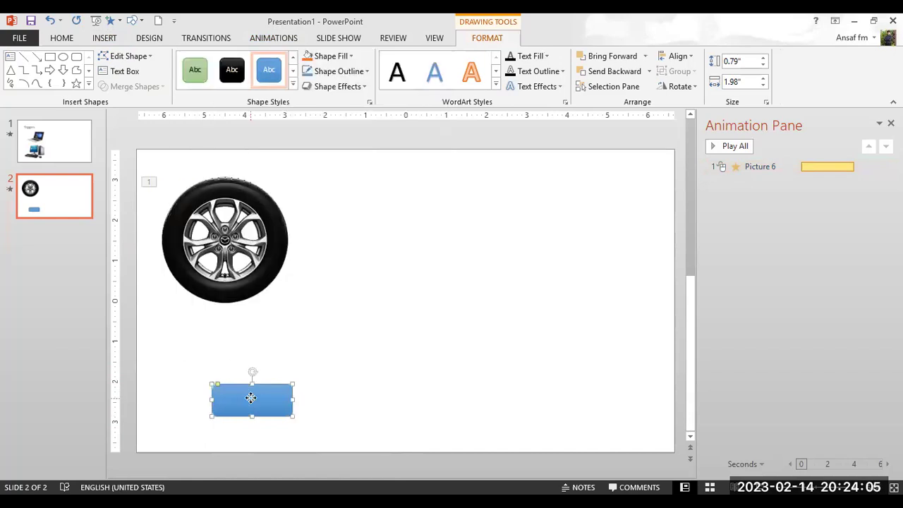
# Label the rectangle 'Start' in bold 28 pt and move it right to the lower centre.
pyautogui.rightClick(249, 397)
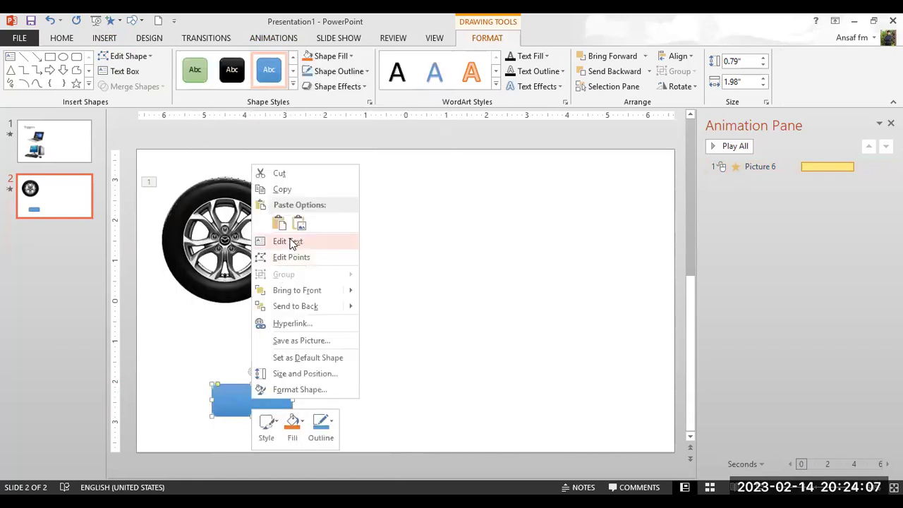
pyautogui.click(292, 241)
pyautogui.write('Start')
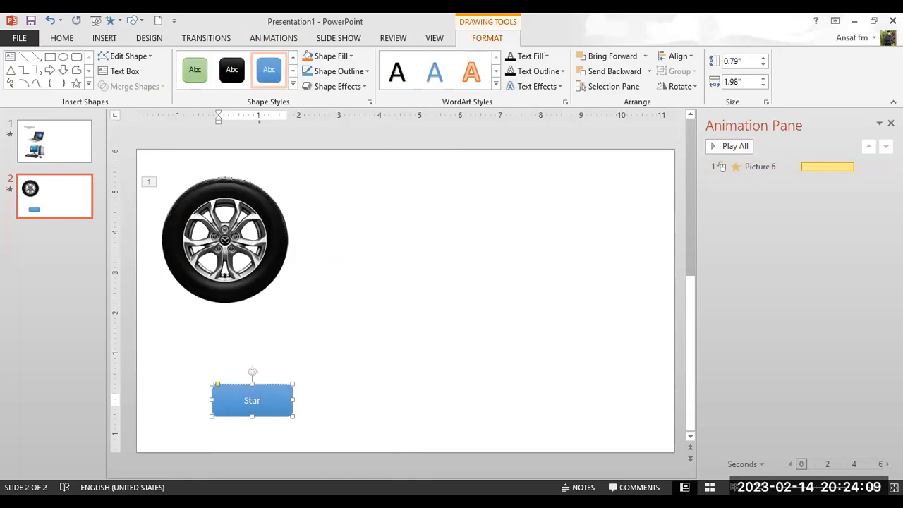
pyautogui.doubleClick(248, 400)
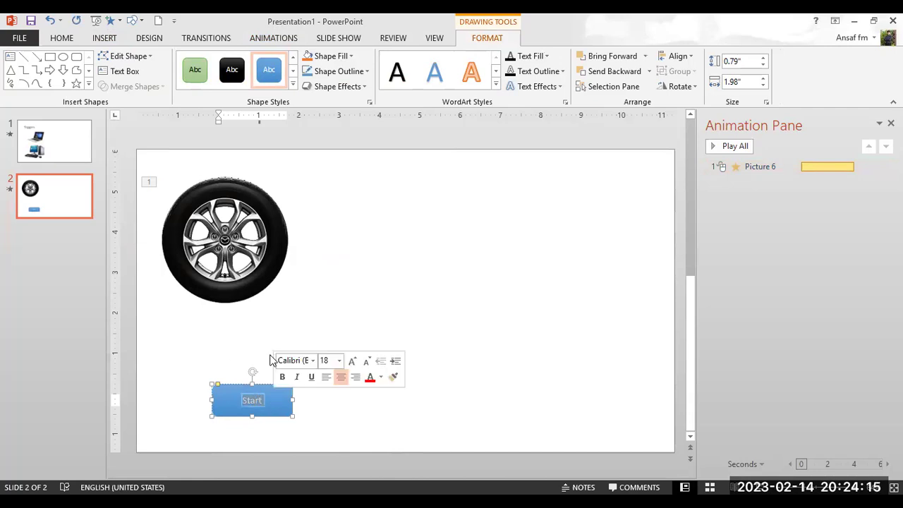
pyautogui.click(62, 38)
pyautogui.click(293, 61)
pyautogui.click(293, 61)
pyautogui.click(199, 82)
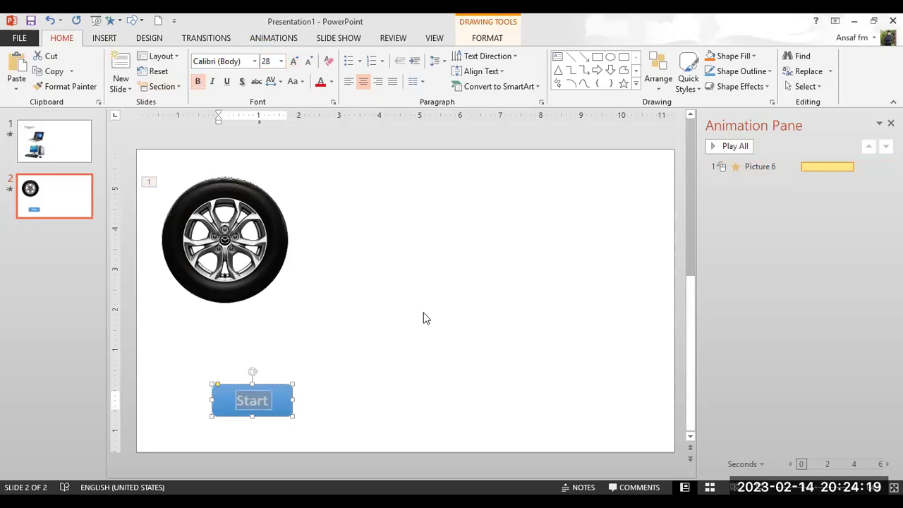
pyautogui.click(346, 390)
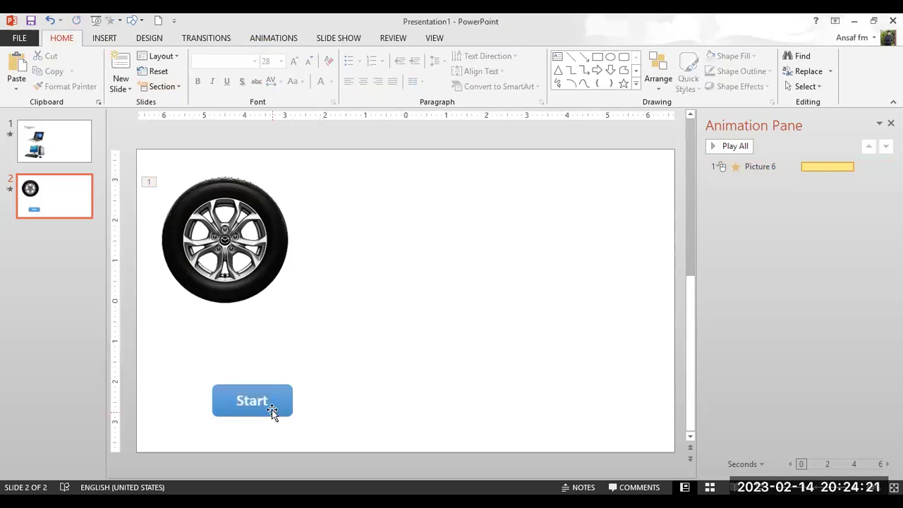
pyautogui.moveTo(289, 403); pyautogui.dragTo(399, 401)
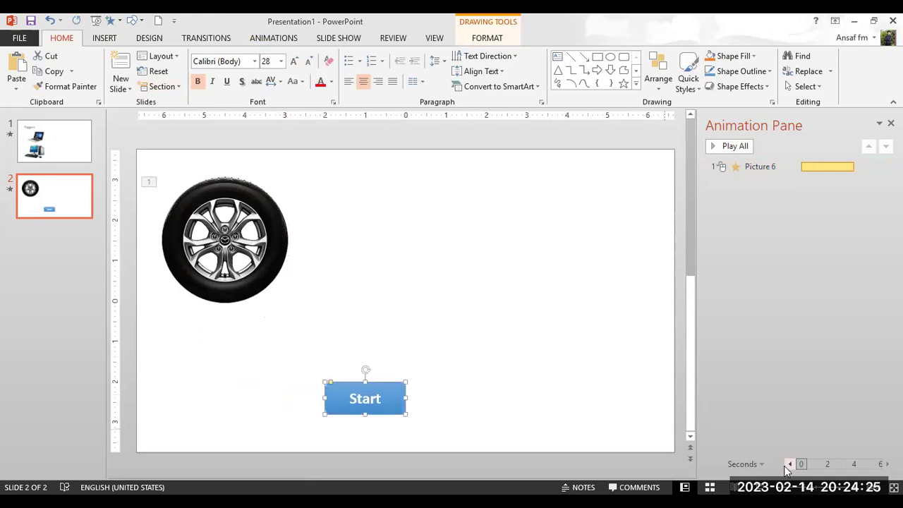
# Set the wheel's Spin trigger to On Click of Rounded Rectangle 7.
pyautogui.click(284, 223)
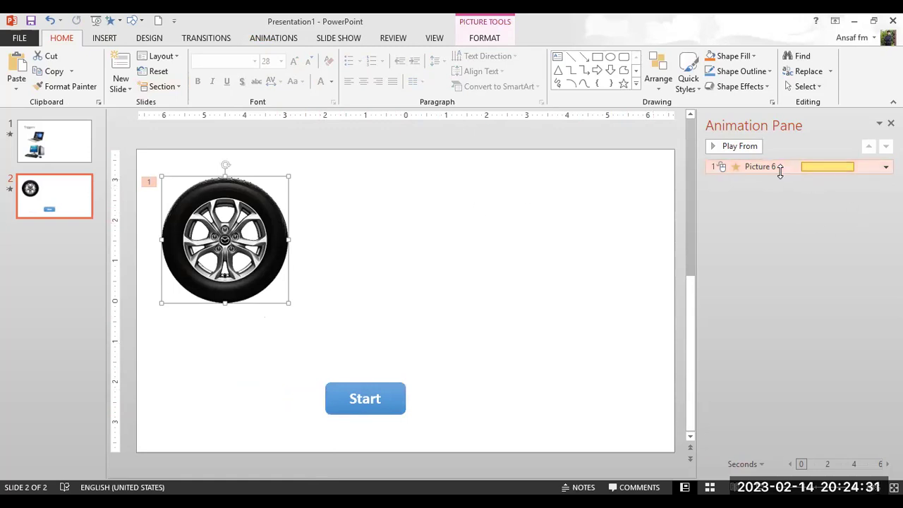
pyautogui.click(286, 40)
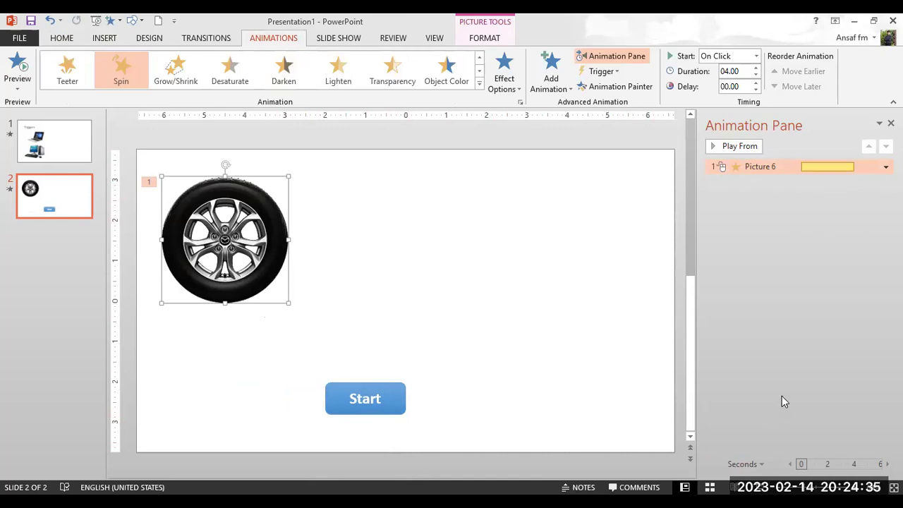
pyautogui.click(610, 76)
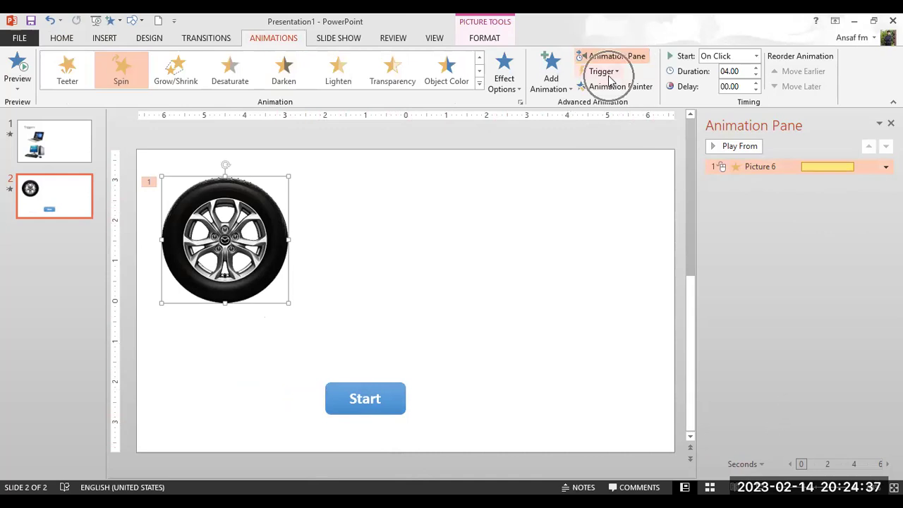
pyautogui.click(611, 78)
pyautogui.click(619, 71)
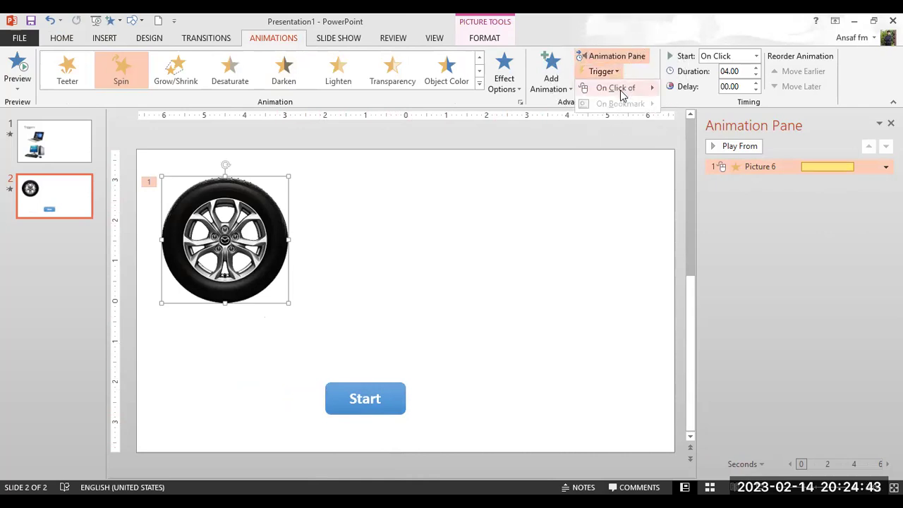
pyautogui.moveTo(622, 96)
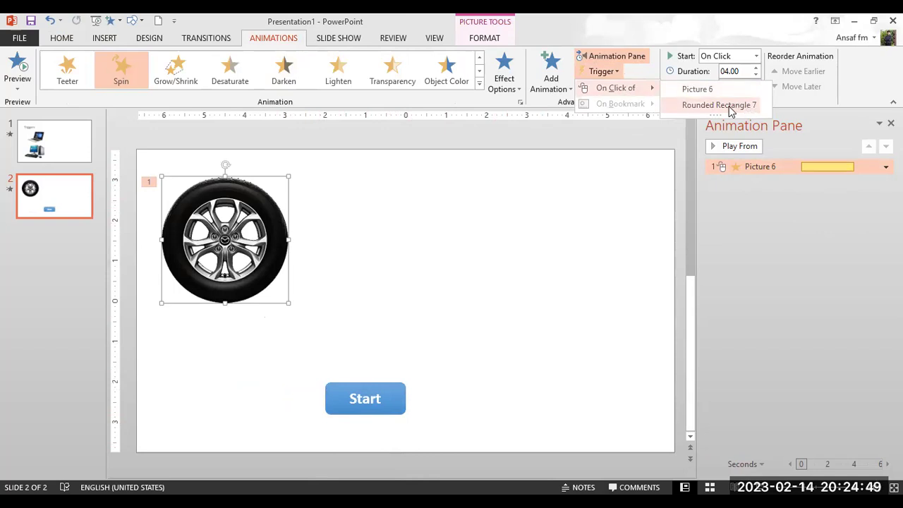
pyautogui.click(731, 107)
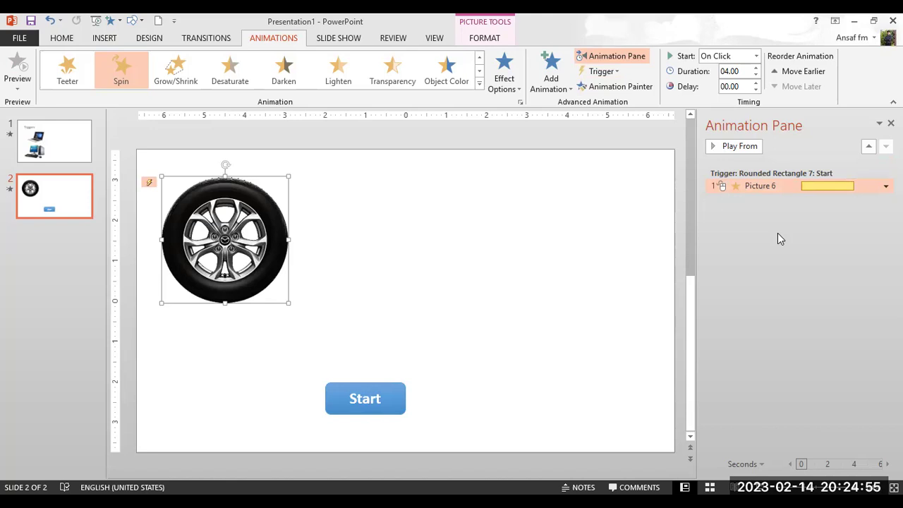
# Set Picture 6's Spin animation timing to repeat 4 times.
pyautogui.click(886, 186)
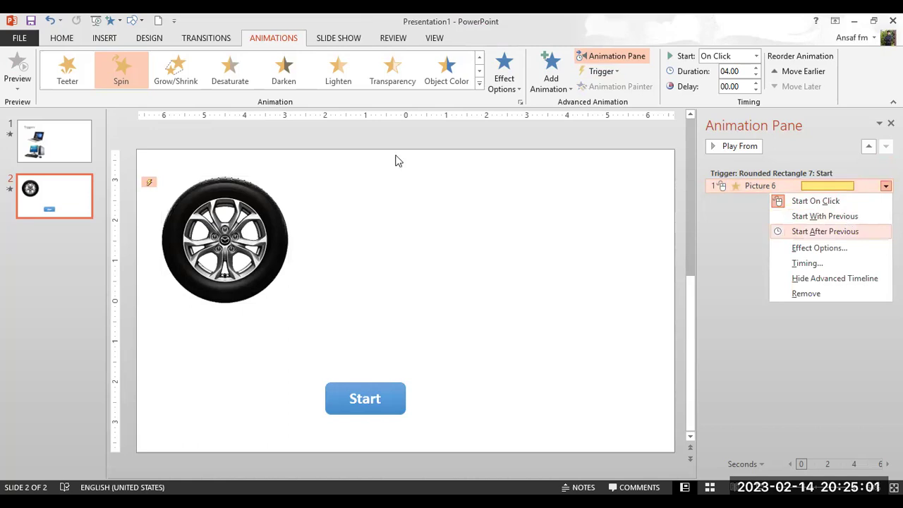
pyautogui.press('t')
pyautogui.click(469, 224)
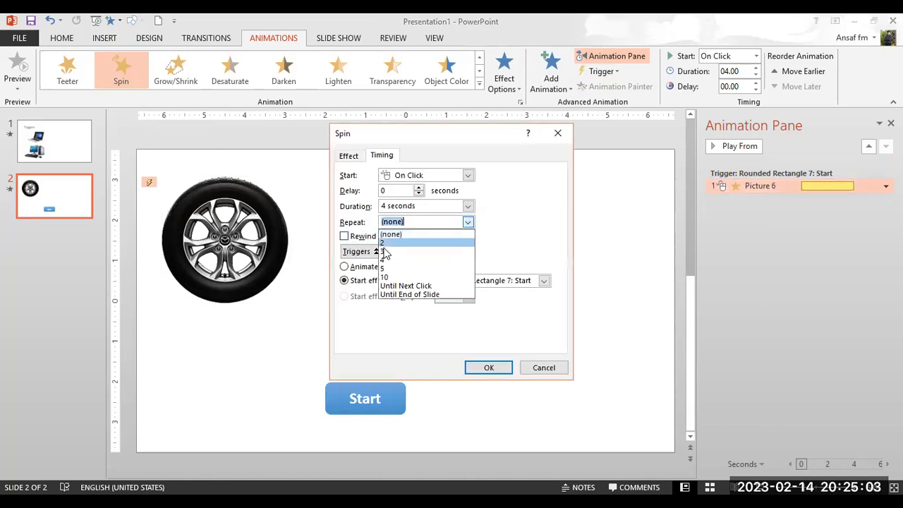
pyautogui.click(391, 261)
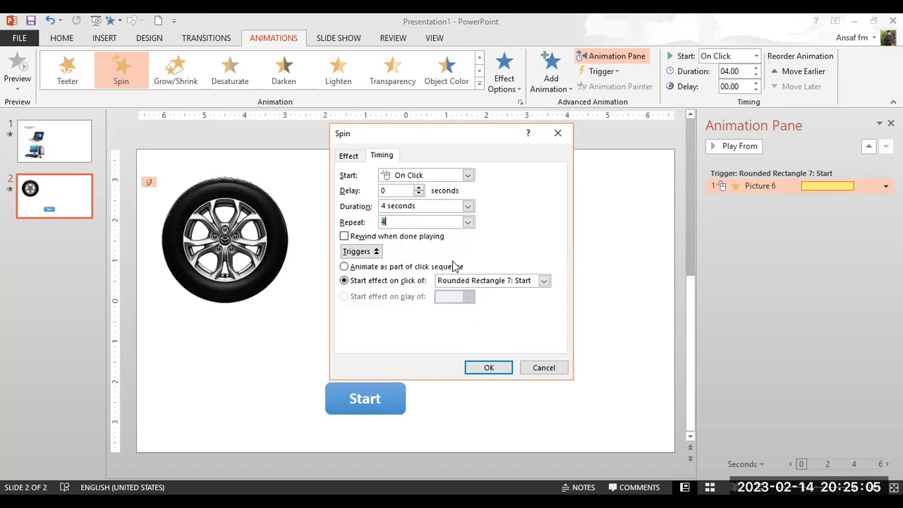
pyautogui.click(485, 370)
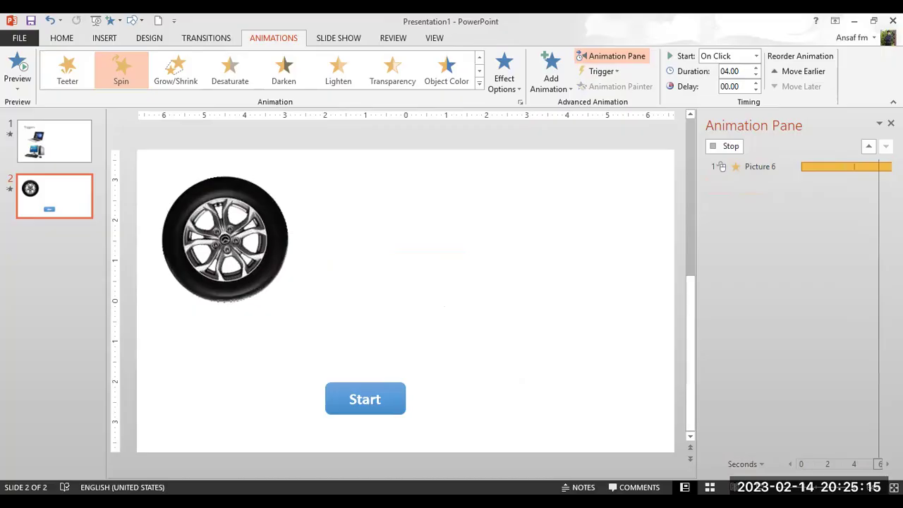
pyautogui.hotkey('shift', 'F5')
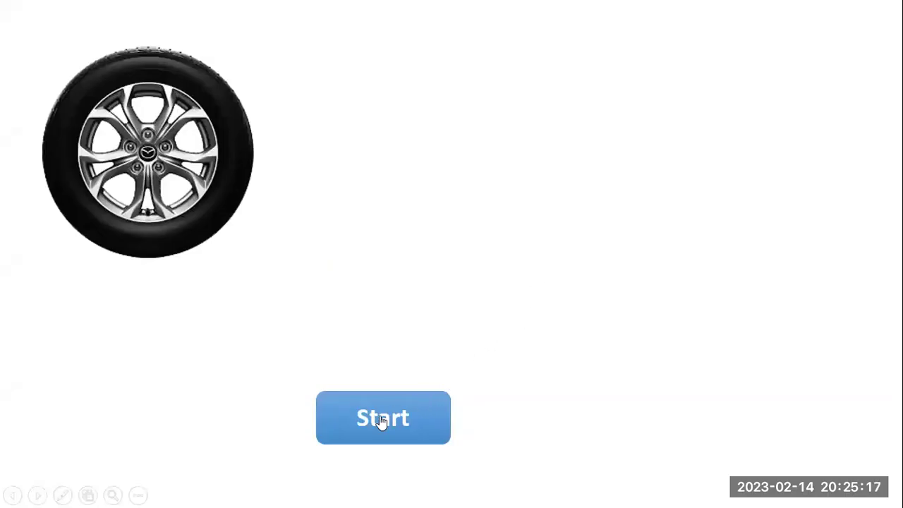
pyautogui.click(381, 421)
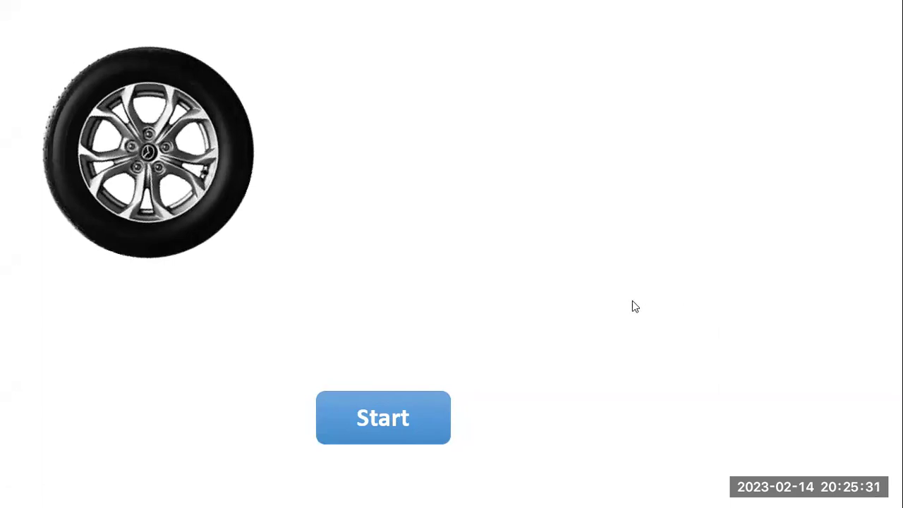
pyautogui.press('Escape')
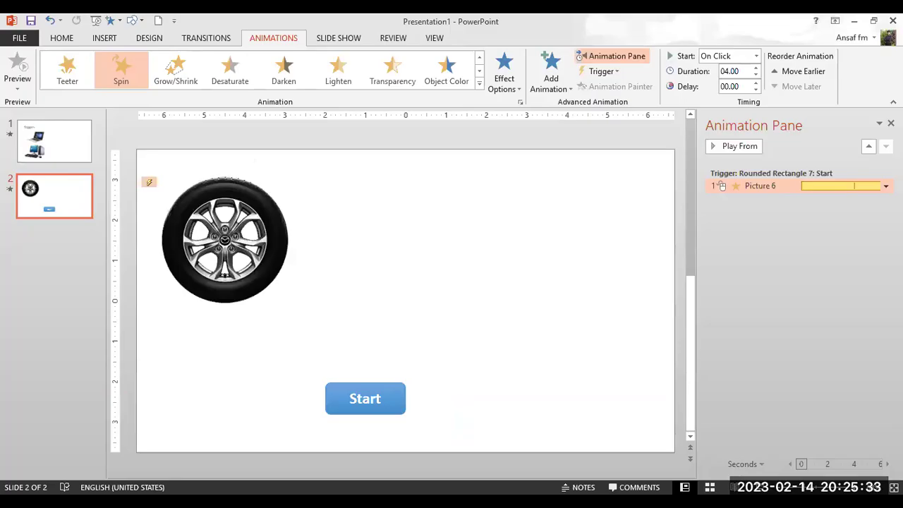
# Add a Lines motion path to the wheel and drag its end point right, level with the wheel's centre.
pyautogui.click(275, 247)
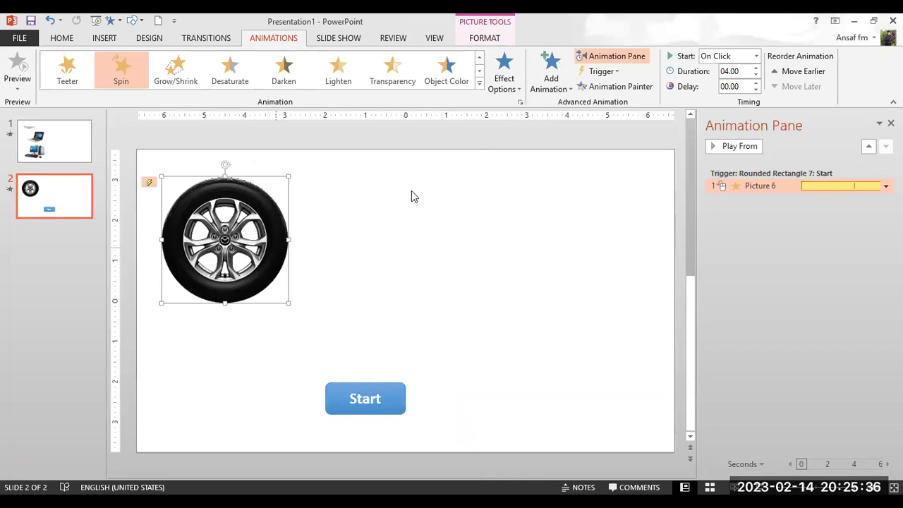
pyautogui.click(570, 92)
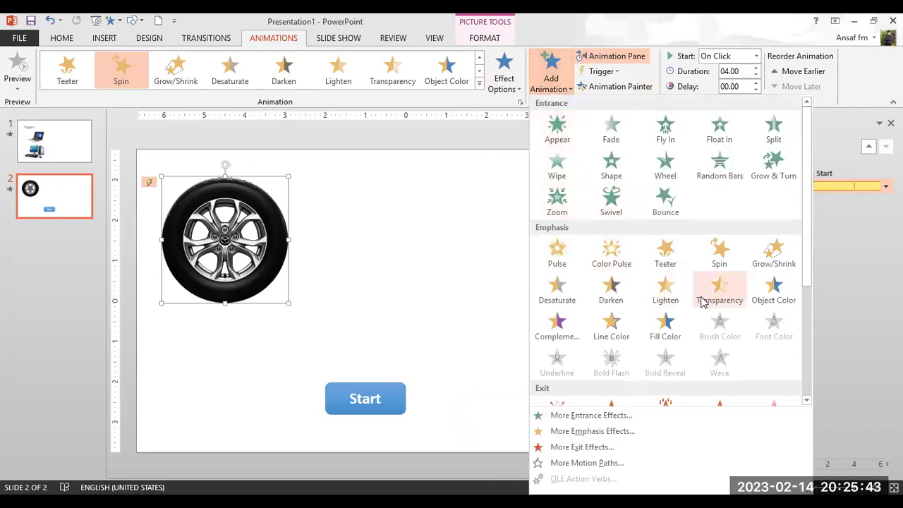
pyautogui.scroll(-5, 808, 233)
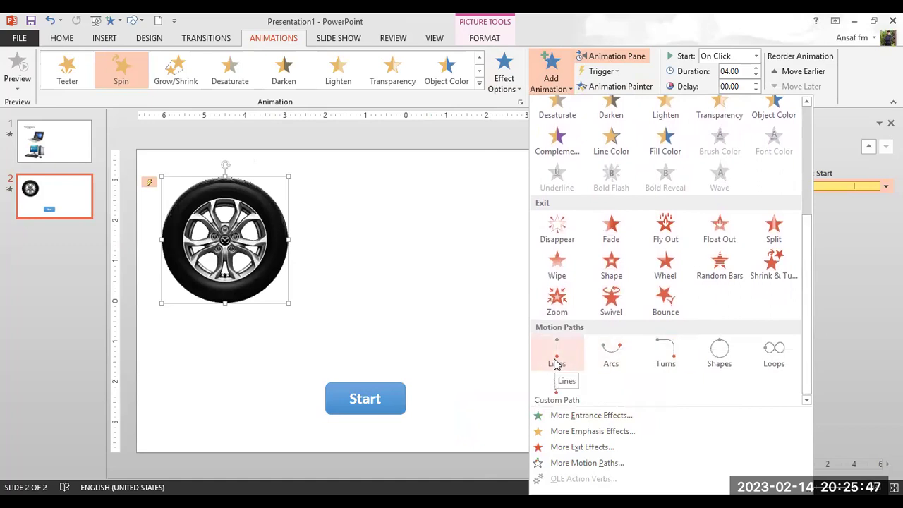
pyautogui.click(556, 363)
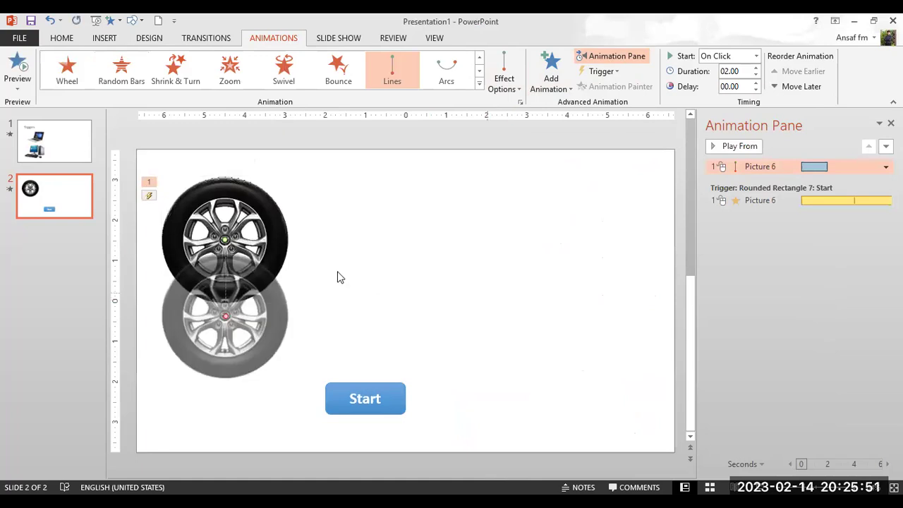
pyautogui.moveTo(224, 316); pyautogui.dragTo(578, 242)
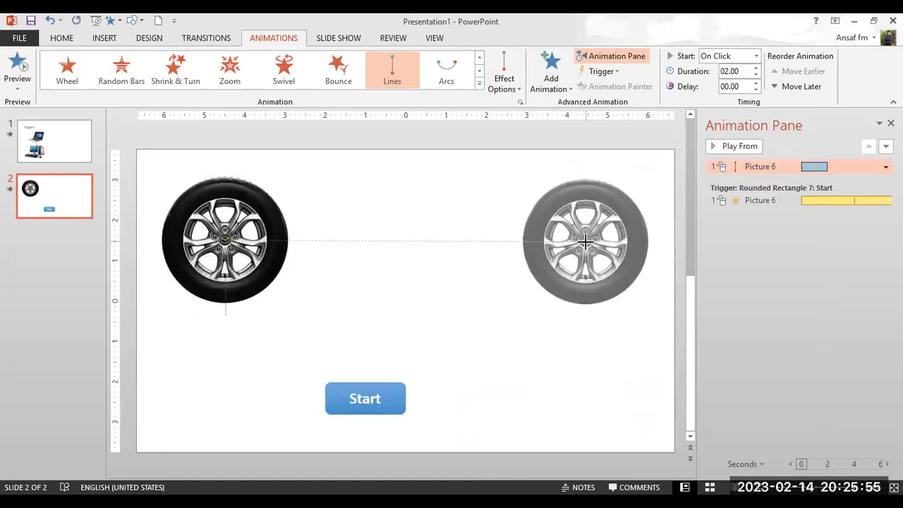
pyautogui.moveTo(578, 242); pyautogui.dragTo(575, 244)
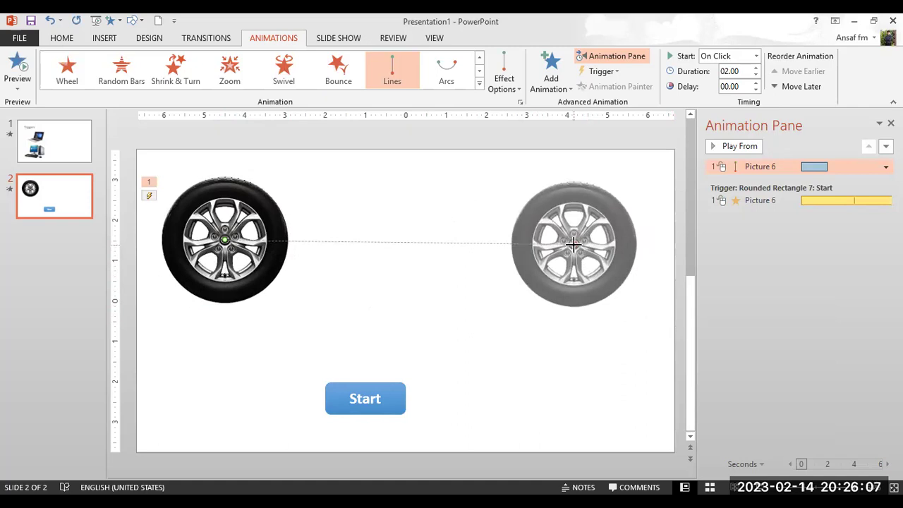
pyautogui.moveTo(573, 243); pyautogui.dragTo(574, 240)
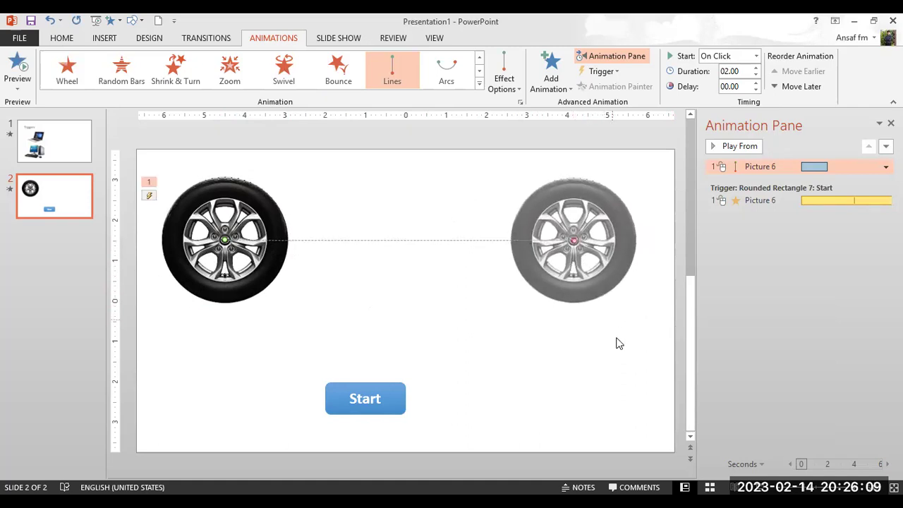
pyautogui.click(733, 244)
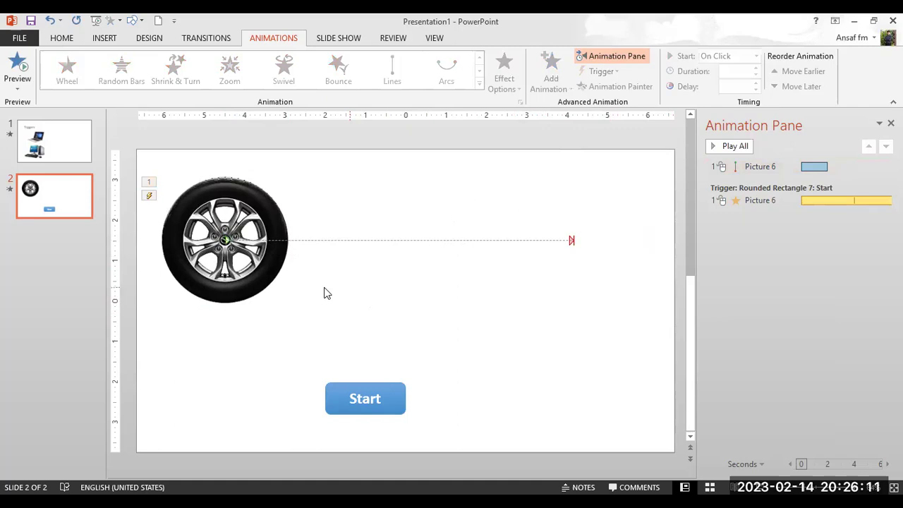
# Draw a rounded rectangle the size of Start and place it to Start's right.
pyautogui.click(769, 167)
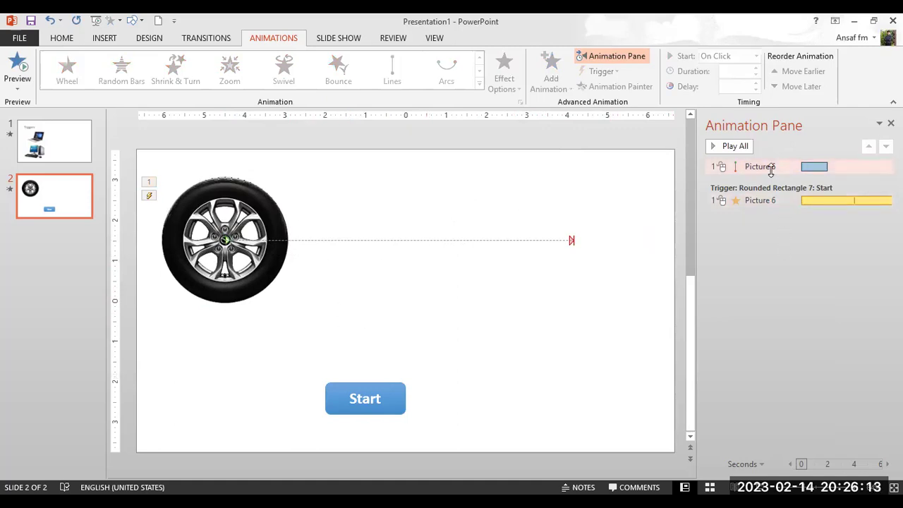
pyautogui.click(588, 244)
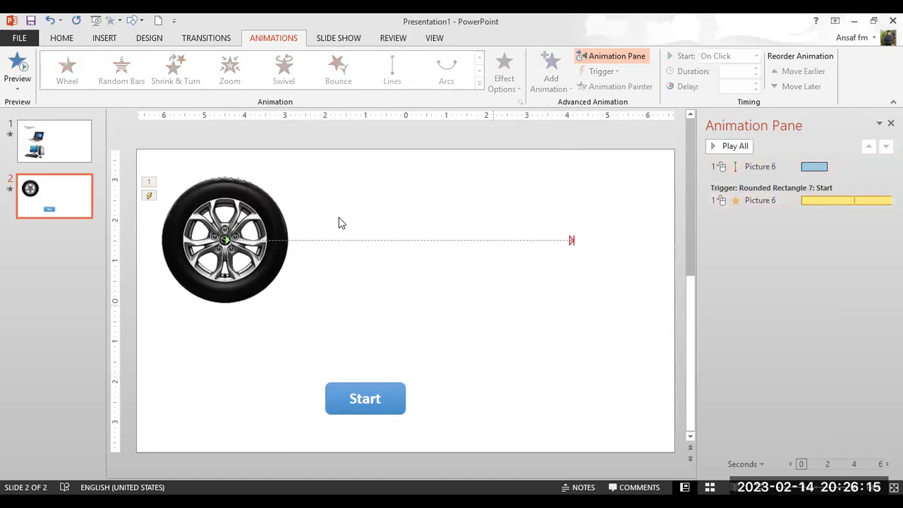
pyautogui.click(104, 39)
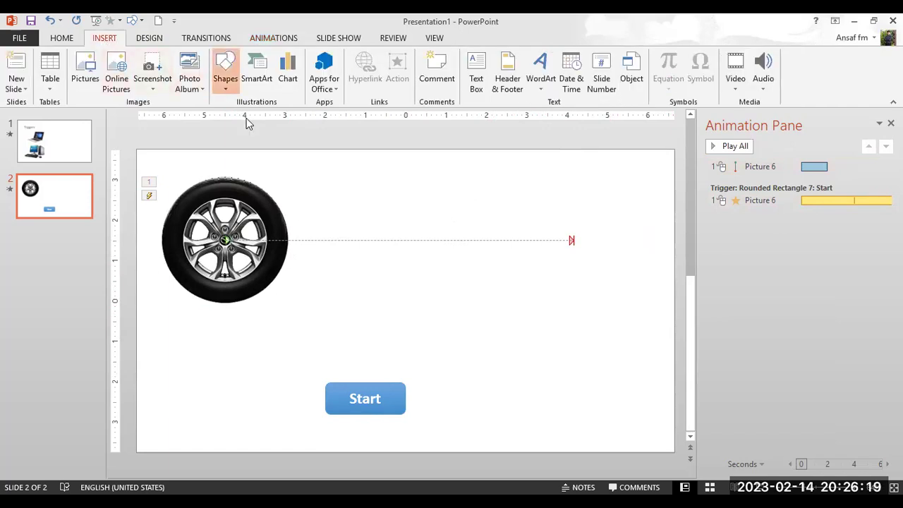
pyautogui.click(282, 115)
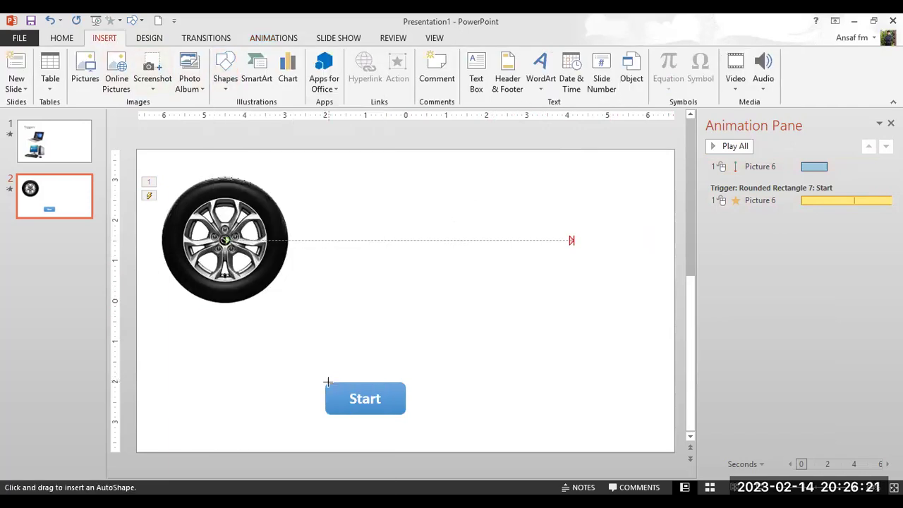
pyautogui.moveTo(325, 382); pyautogui.dragTo(405, 412)
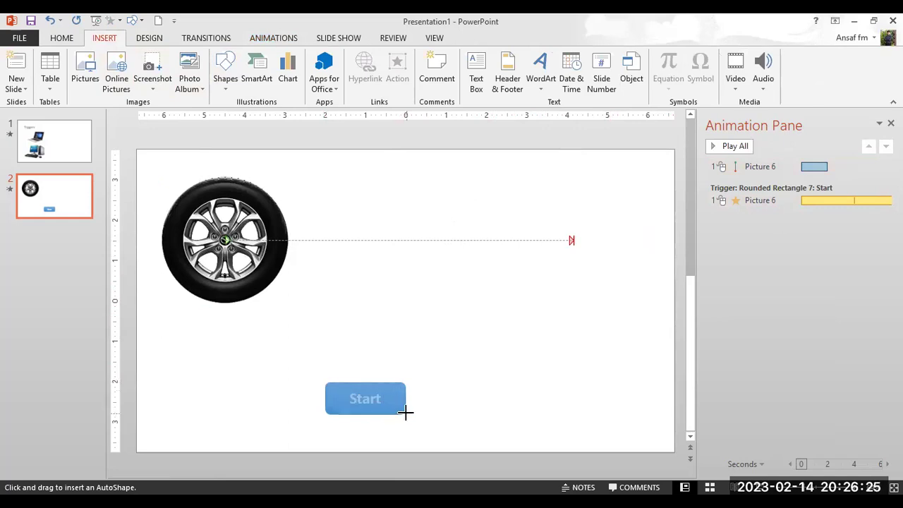
pyautogui.moveTo(383, 409); pyautogui.dragTo(500, 410)
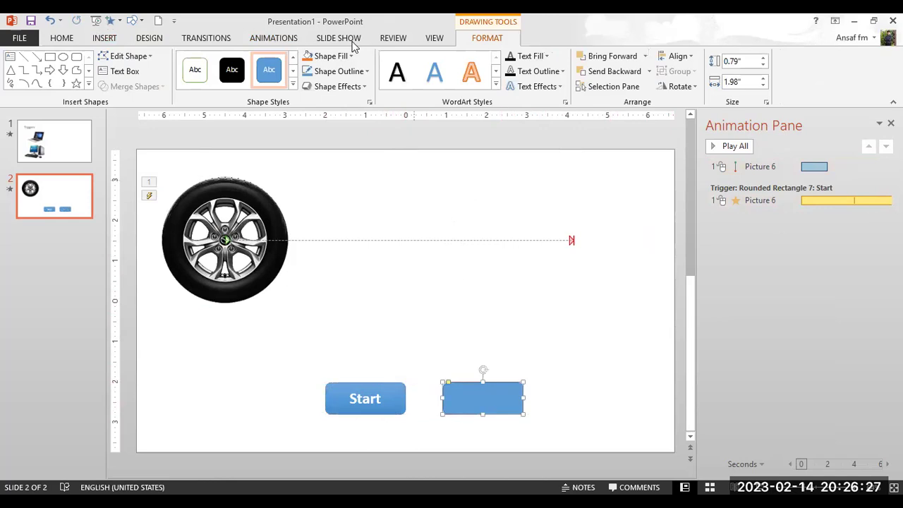
# Give the rectangle an orange shape style, label it Move, and enlarge the text to 24 pt.
pyautogui.click(292, 85)
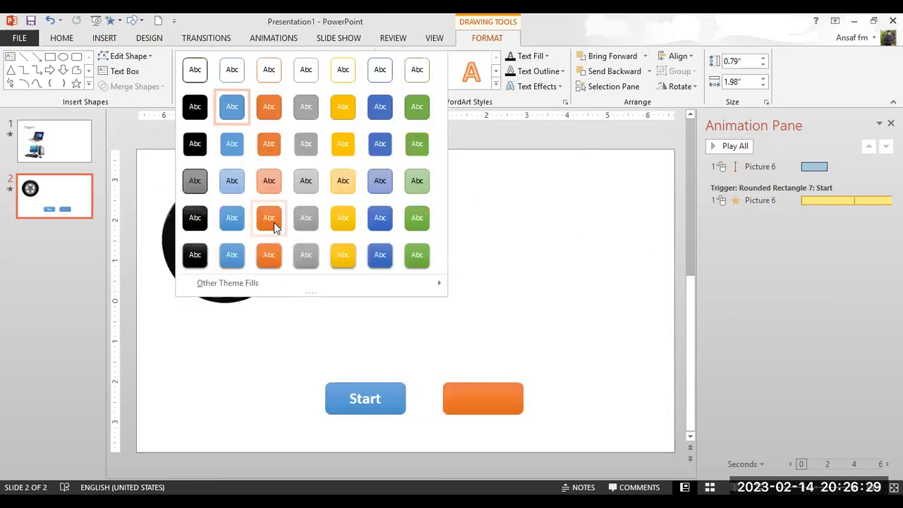
pyautogui.click(273, 223)
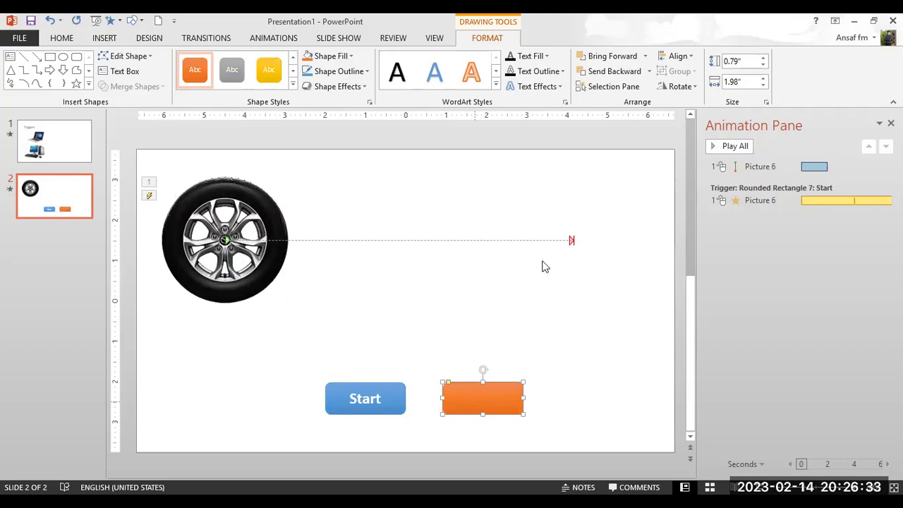
pyautogui.write('Move')
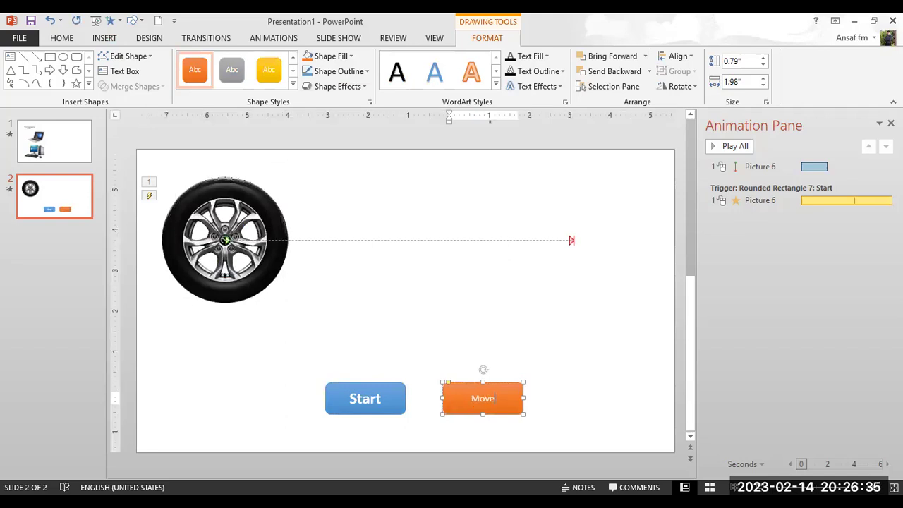
pyautogui.hotkey('ctrl', 'a')
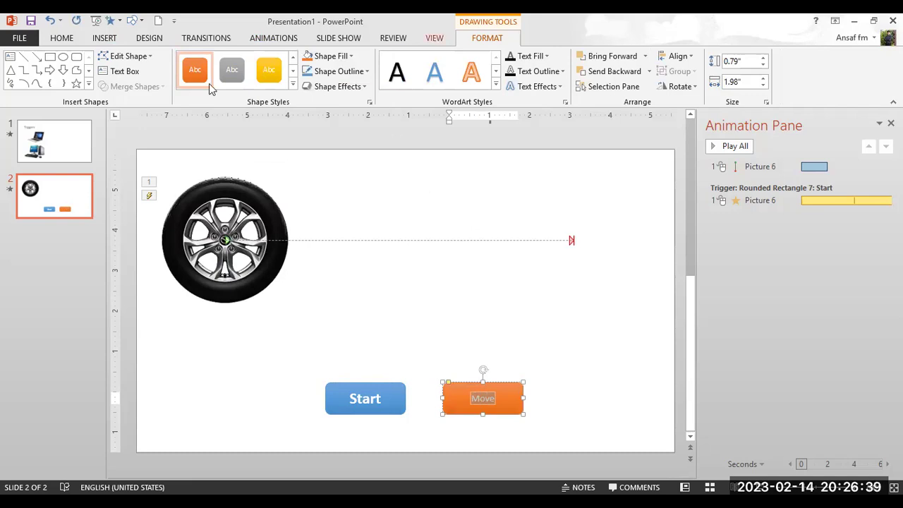
pyautogui.click(65, 36)
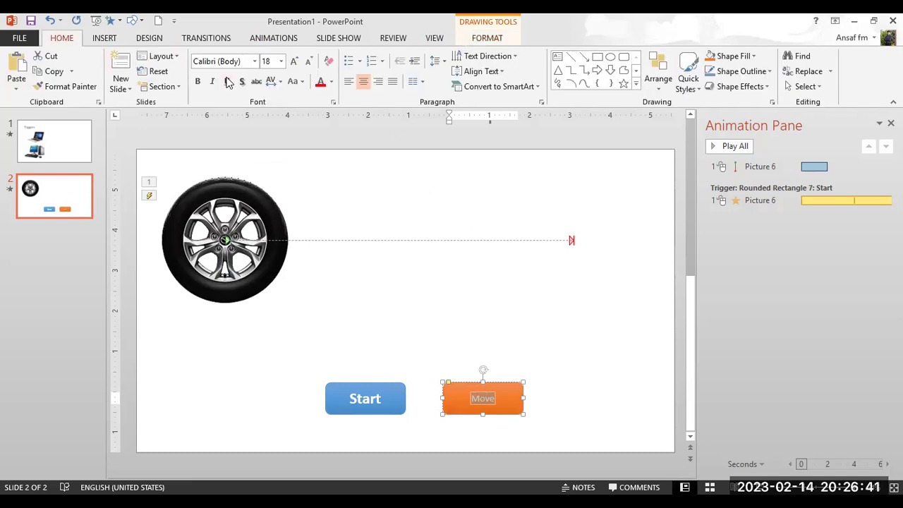
pyautogui.hotkey('ctrl', 'shift', '.')
pyautogui.hotkey('ctrl', 'shift', '.')
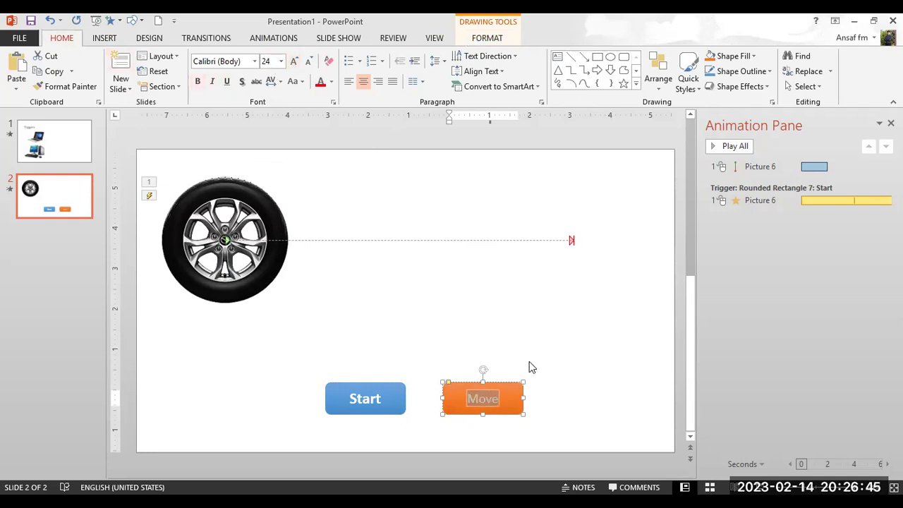
pyautogui.click(562, 381)
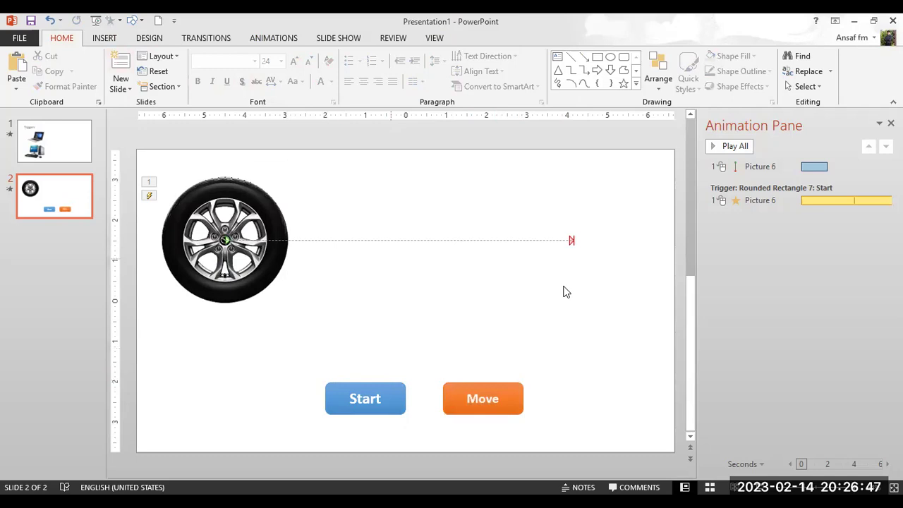
# Trigger the wheel's Lines motion path on click of Rounded Rectangle 8, the Move button.
pyautogui.click(765, 167)
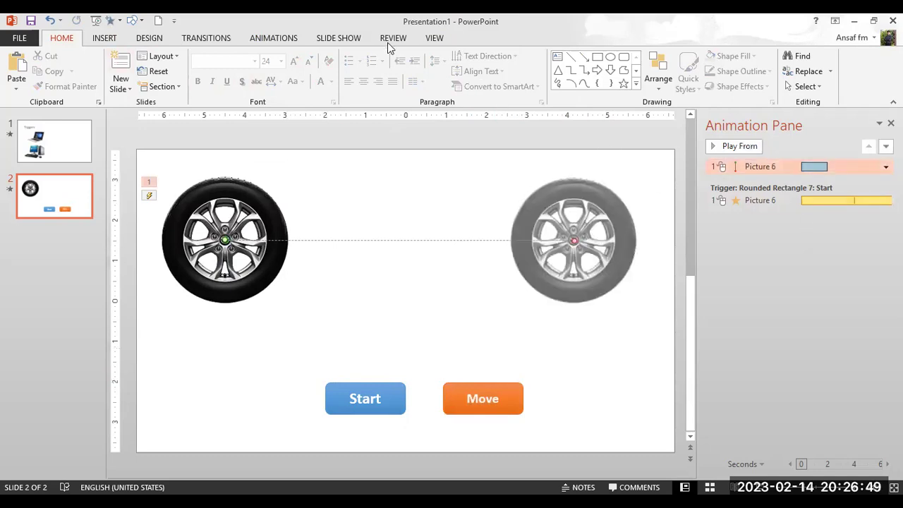
pyautogui.click(281, 39)
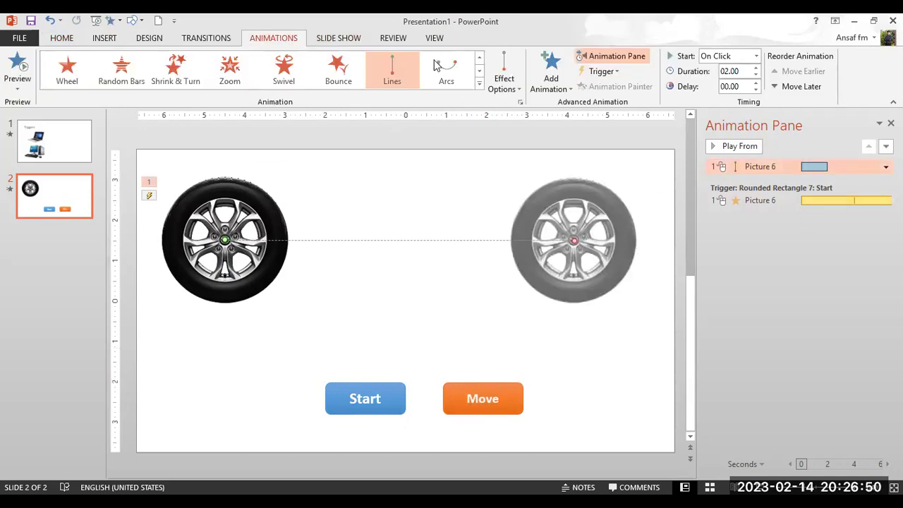
pyautogui.click(610, 72)
pyautogui.moveTo(626, 89)
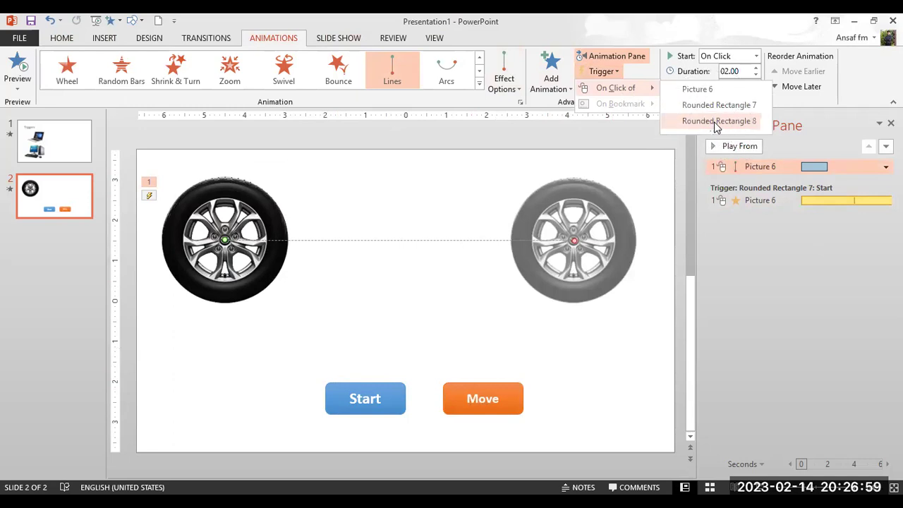
pyautogui.click(716, 122)
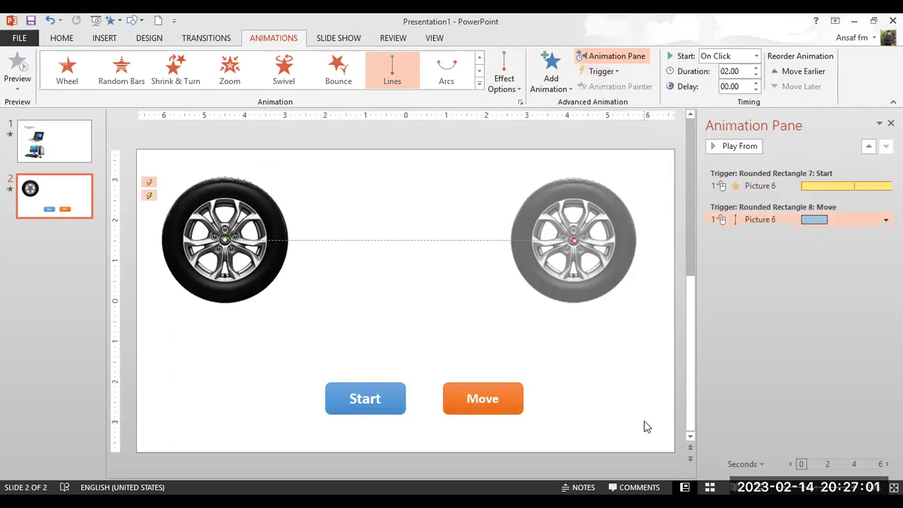
# Shrink the wheel picture slightly by dragging its corner handle inward.
pyautogui.click(370, 391)
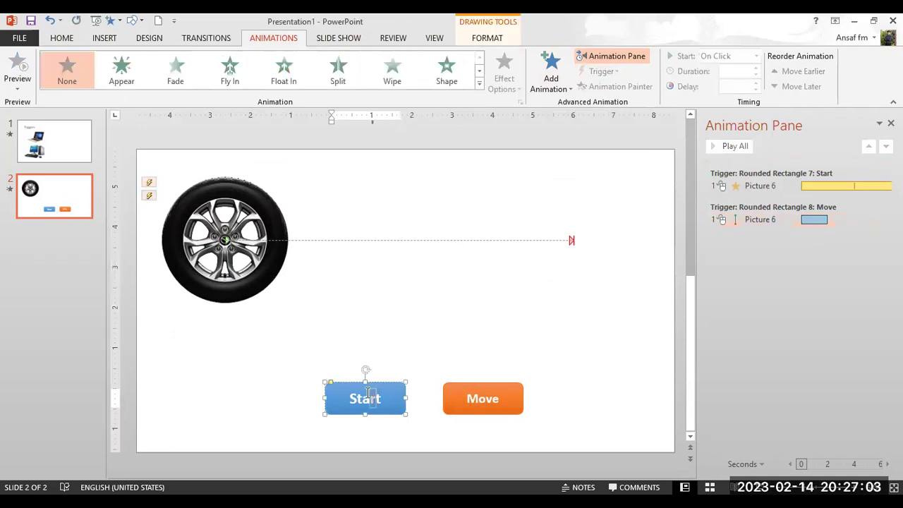
pyautogui.click(426, 414)
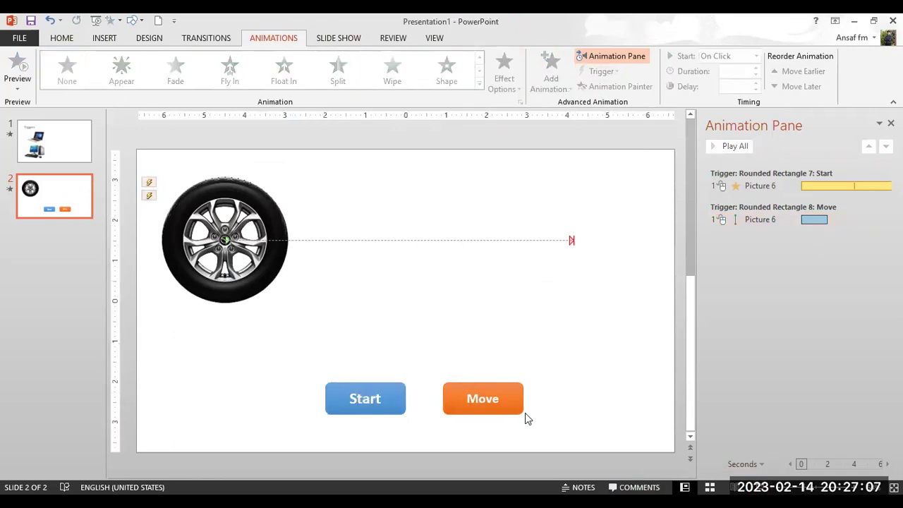
pyautogui.click(225, 274)
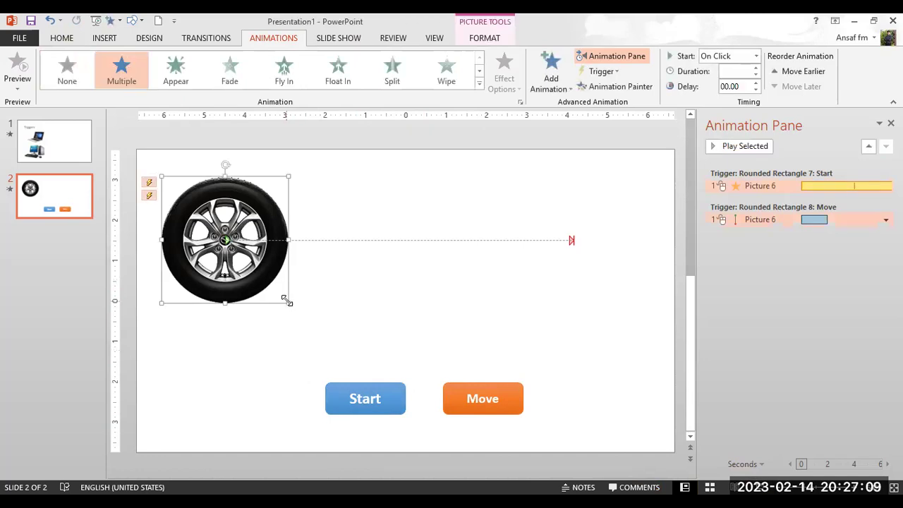
pyautogui.moveTo(288, 303); pyautogui.dragTo(244, 245)
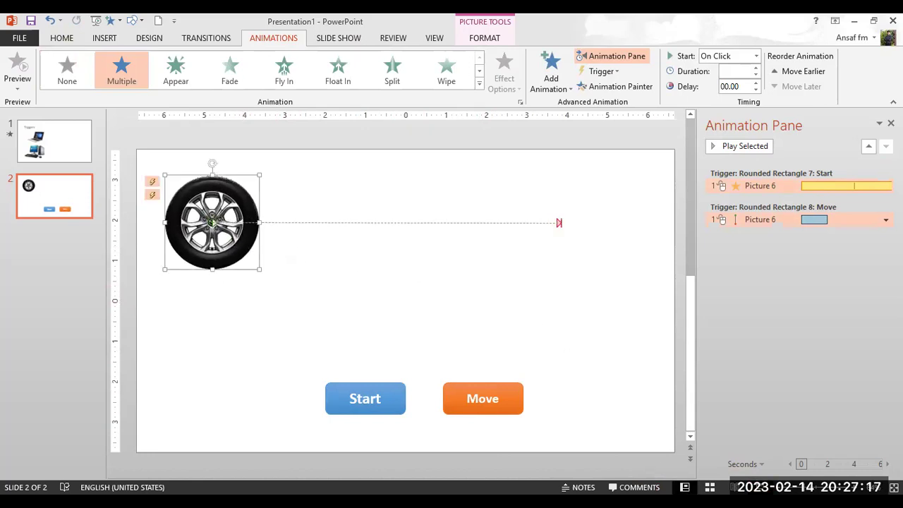
# Run the slide show from slide 2, clicking Start then Move to test the wheel, then exit.
pyautogui.hotkey('shift', 'F5')
pyautogui.click(381, 416)
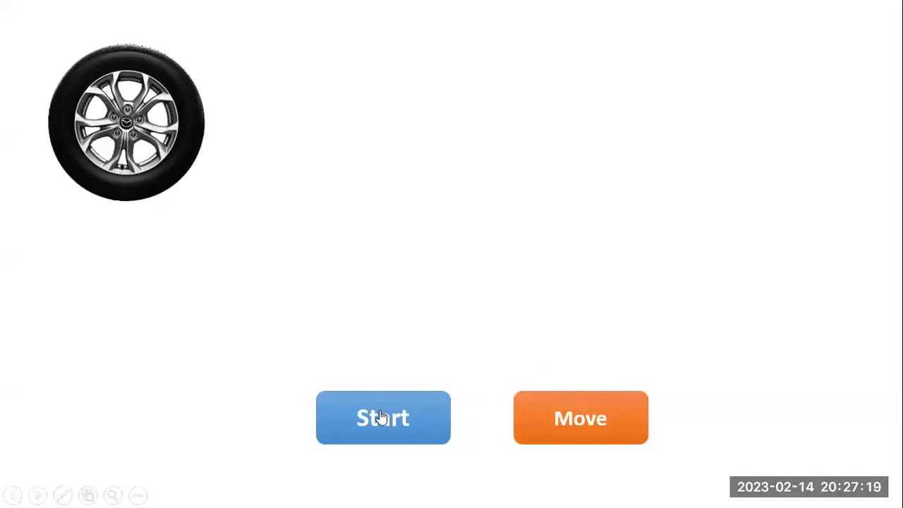
pyautogui.click(593, 430)
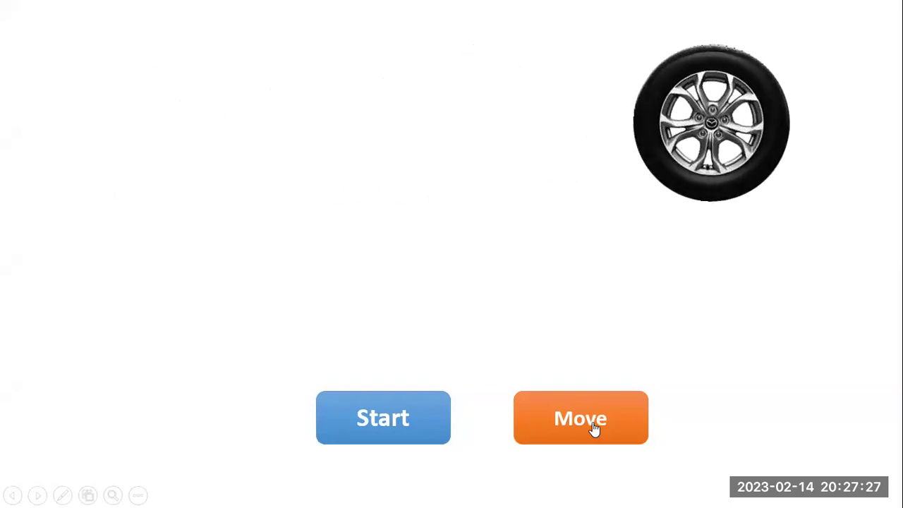
pyautogui.press('Escape')
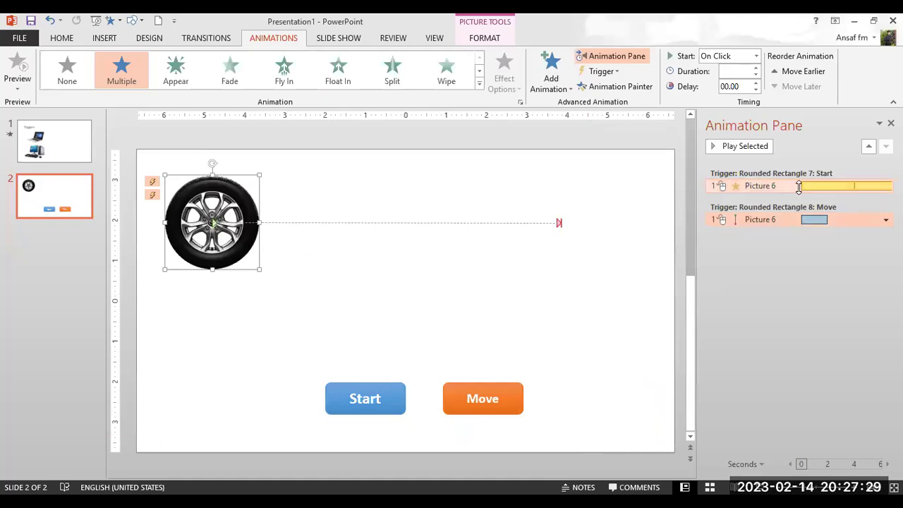
# Set the Move-triggered motion path's duration to 3.80 seconds.
pyautogui.click(768, 219)
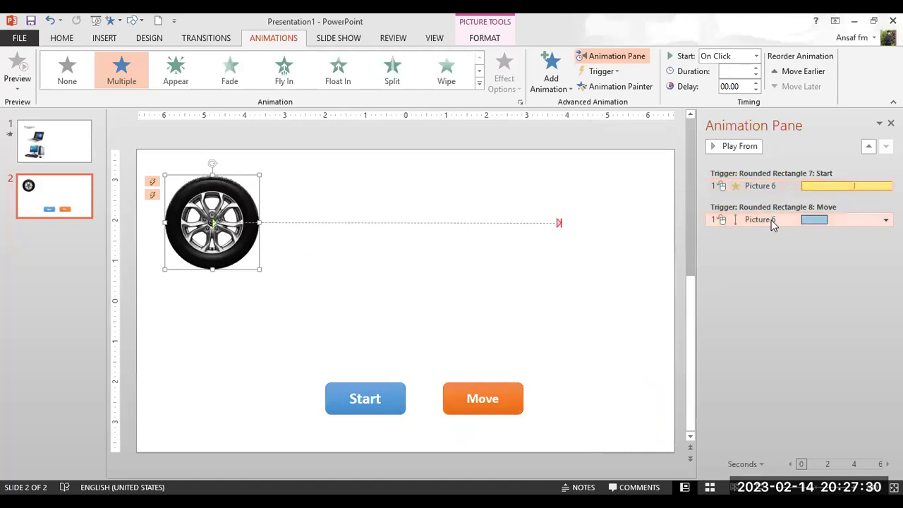
pyautogui.click(755, 68)
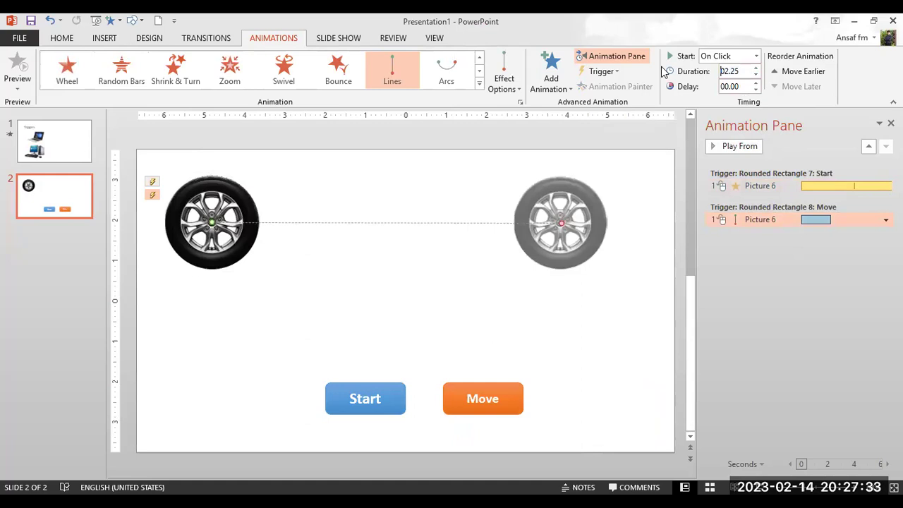
pyautogui.moveTo(739, 70); pyautogui.dragTo(718, 71)
pyautogui.write('3.8')
pyautogui.click(808, 148)
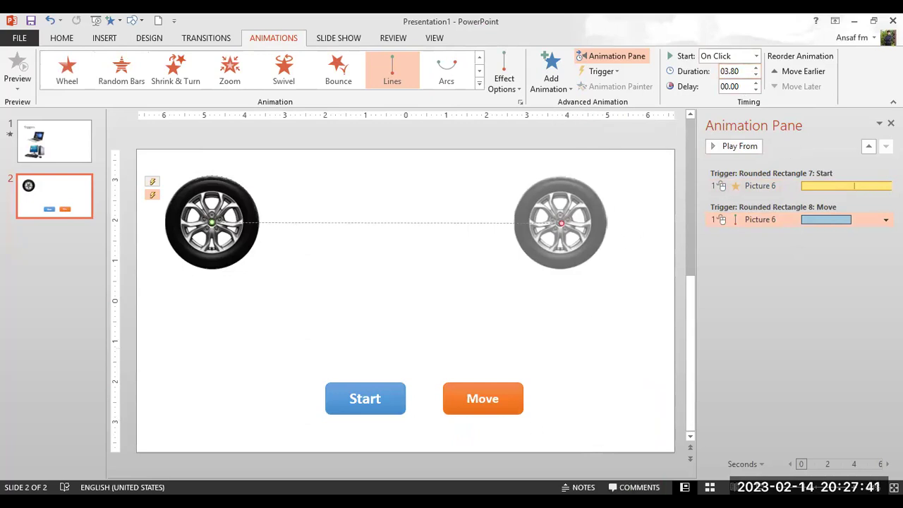
# Test the slower roll in a slide show by clicking Start then Move, then exit.
pyautogui.hotkey('shift', 'F5')
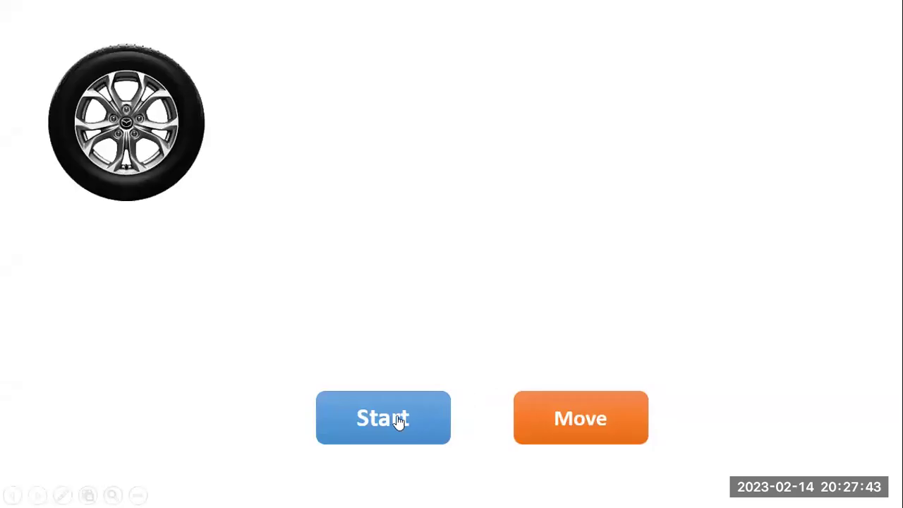
pyautogui.click(398, 419)
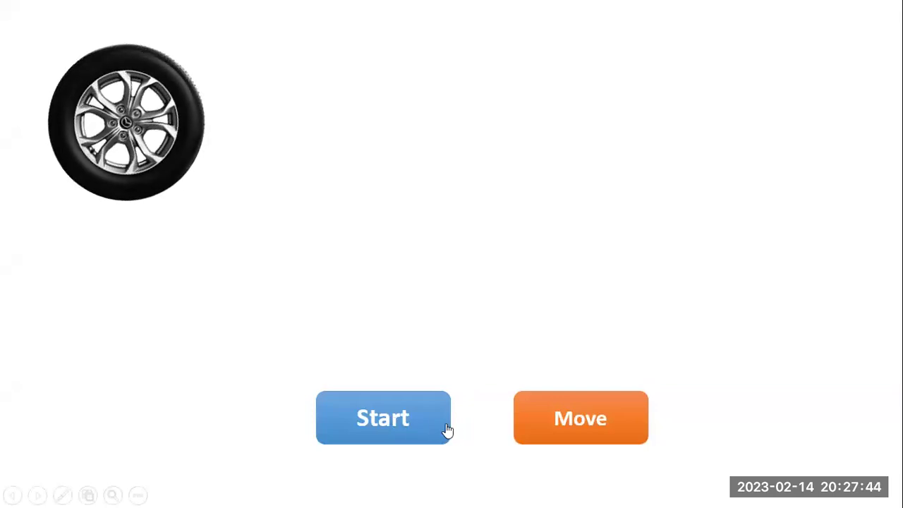
pyautogui.click(580, 425)
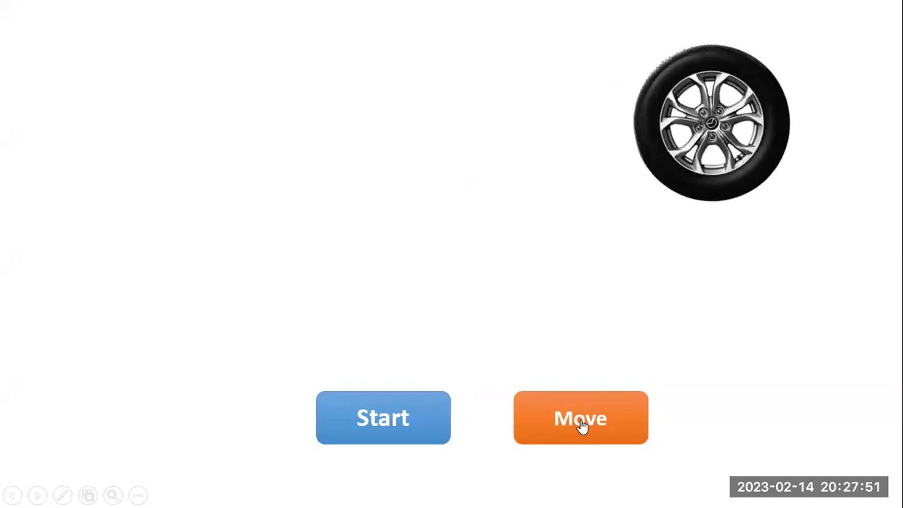
pyautogui.press('Escape')
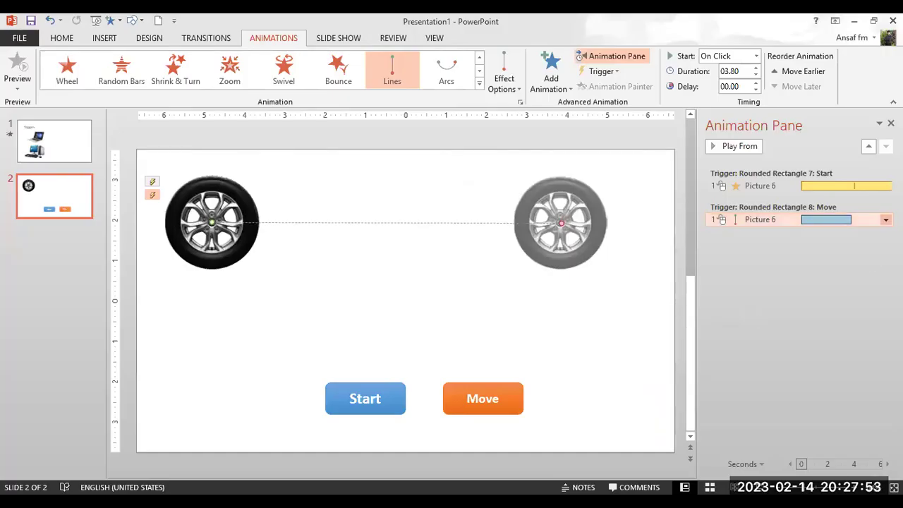
# Set the Move motion path's Smooth start to 0 sec in its Effect Options.
pyautogui.click(886, 219)
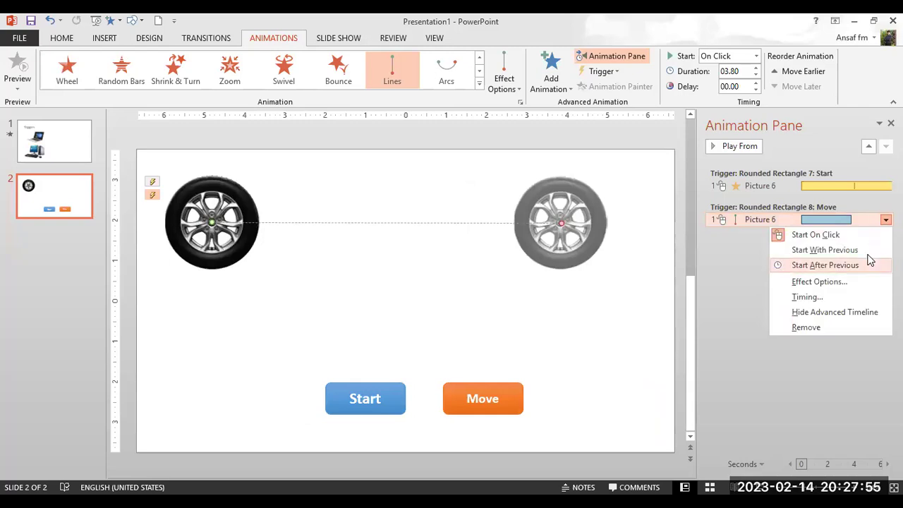
pyautogui.click(839, 281)
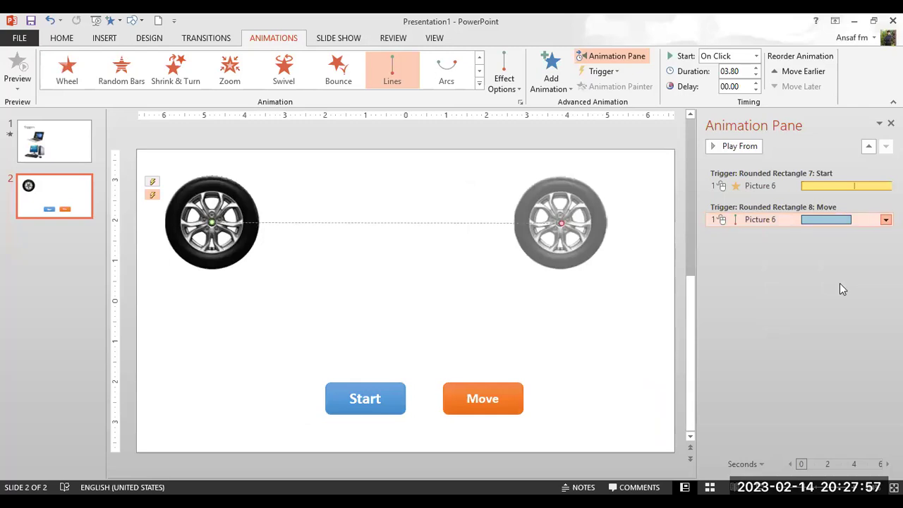
pyautogui.moveTo(436, 204)
pyautogui.mouseDown()
pyautogui.moveTo(416, 204)
pyautogui.moveTo(416, 222)
pyautogui.mouseUp()
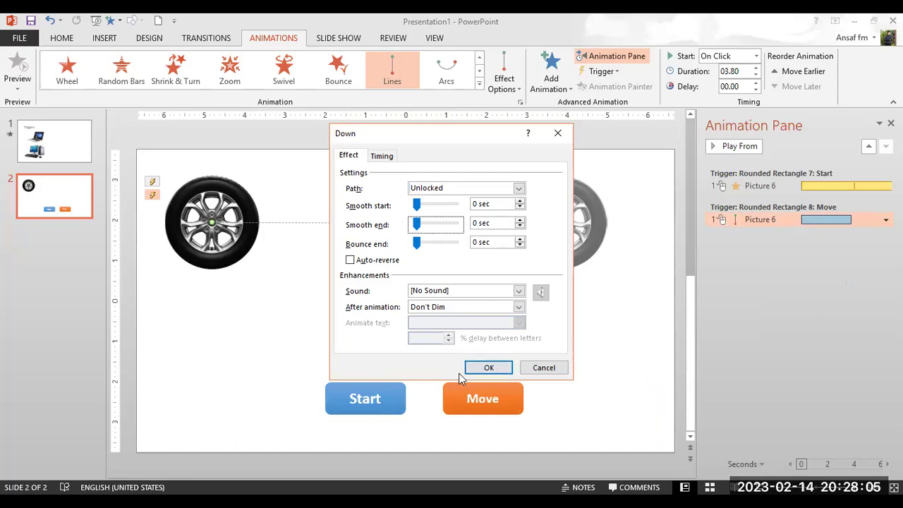
pyautogui.click(491, 373)
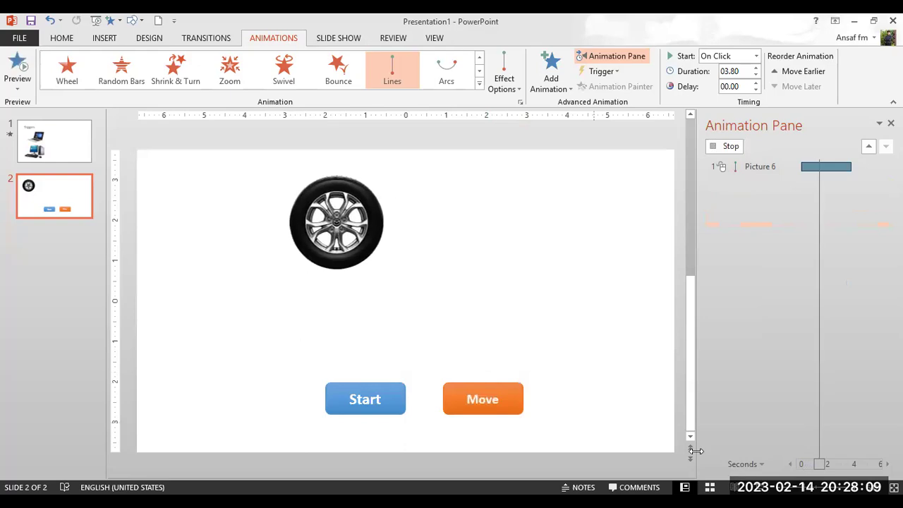
# Preview slide 2 as a slide show, clicking Start and Move to check the steady roll, then exit.
pyautogui.hotkey('shift', 'F5')
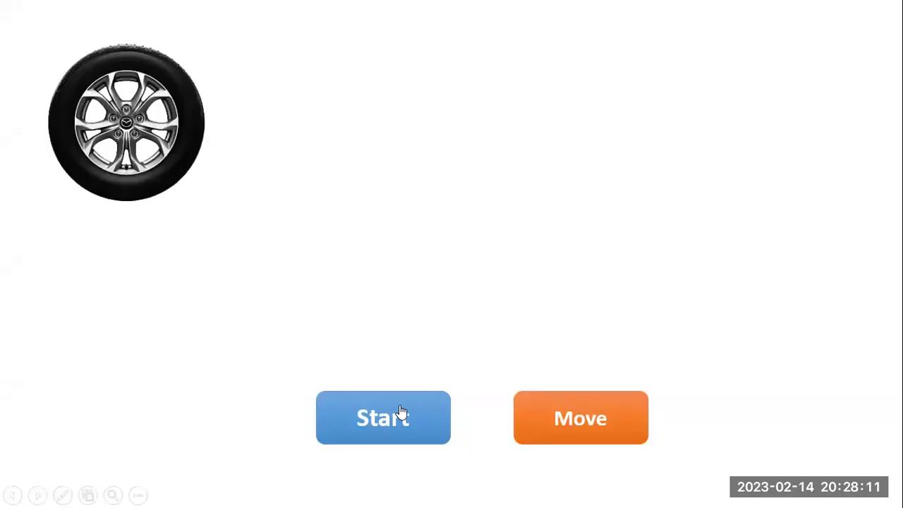
pyautogui.click(399, 417)
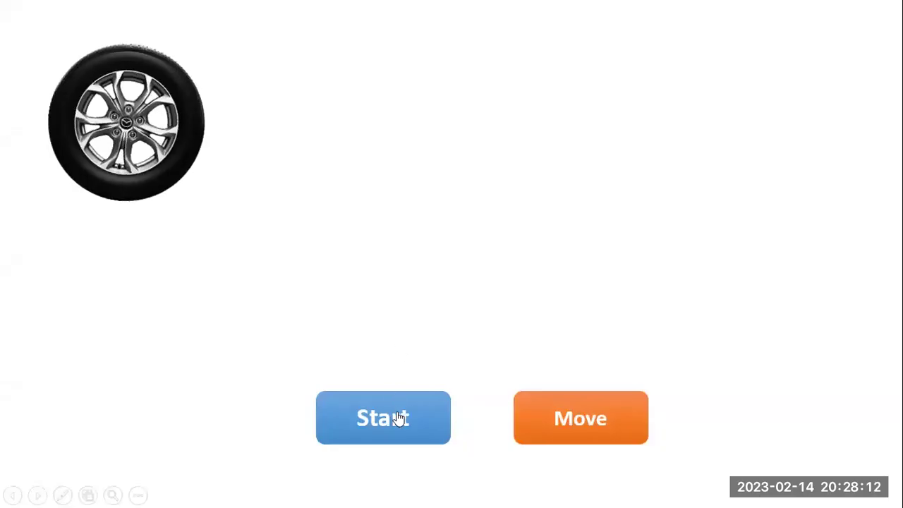
pyautogui.click(588, 425)
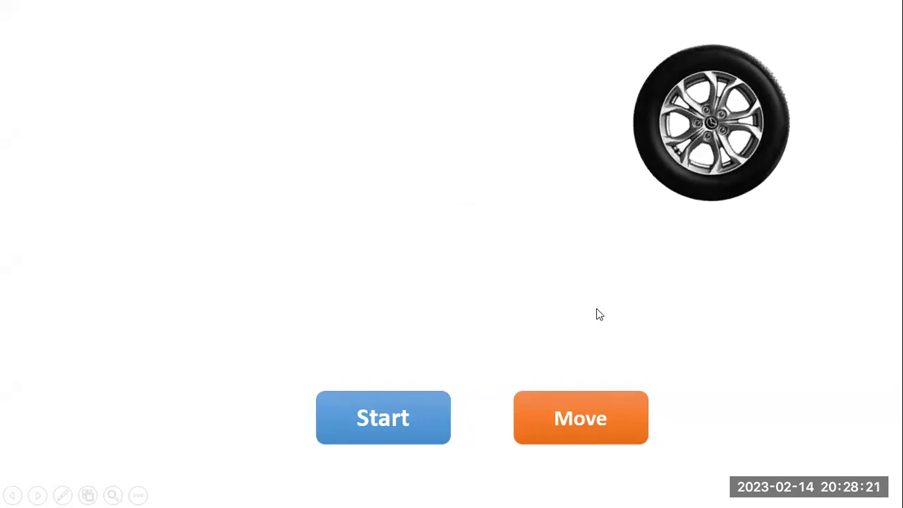
pyautogui.press('Escape')
# Drag the blue Start button left, away from the orange Move button.
pyautogui.click(345, 405)
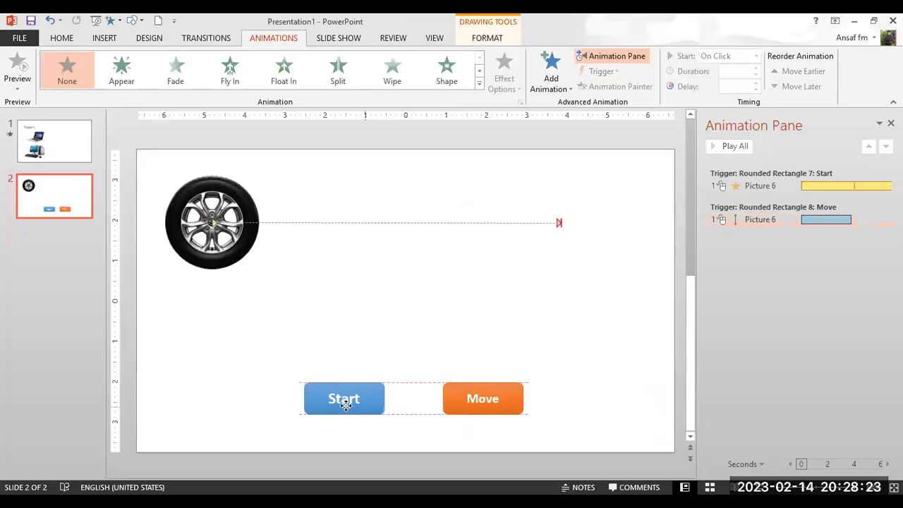
pyautogui.moveTo(346, 404); pyautogui.dragTo(307, 404)
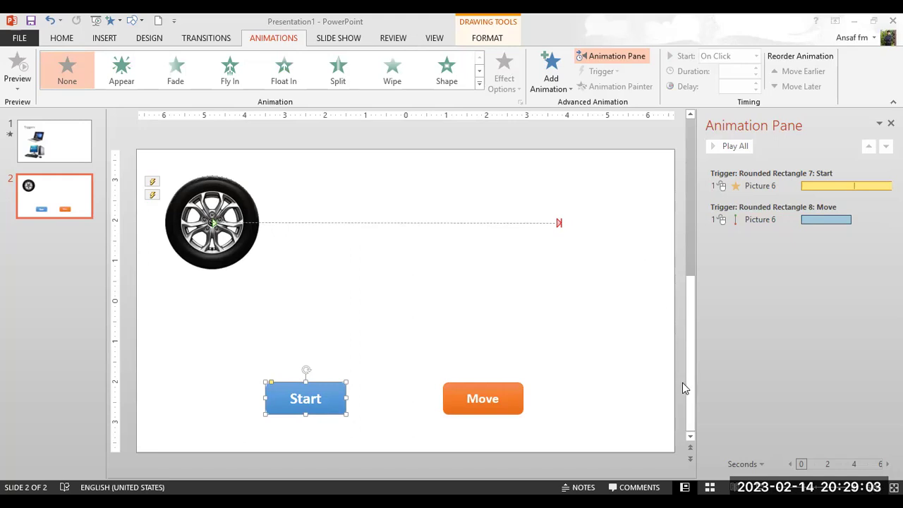
# Start the slide show on slide 2, click Start to spin the wheel, then Move to roll it right.
pyautogui.hotkey('shift', 'F5')
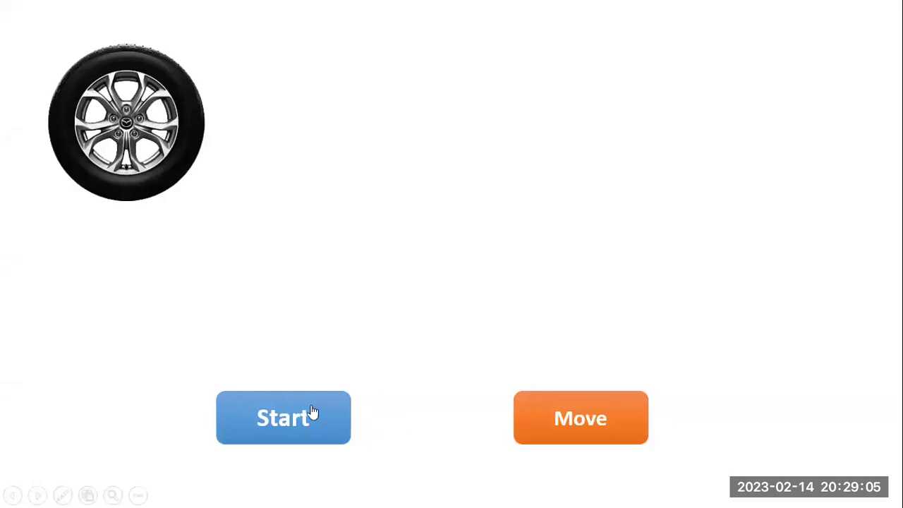
pyautogui.click(314, 415)
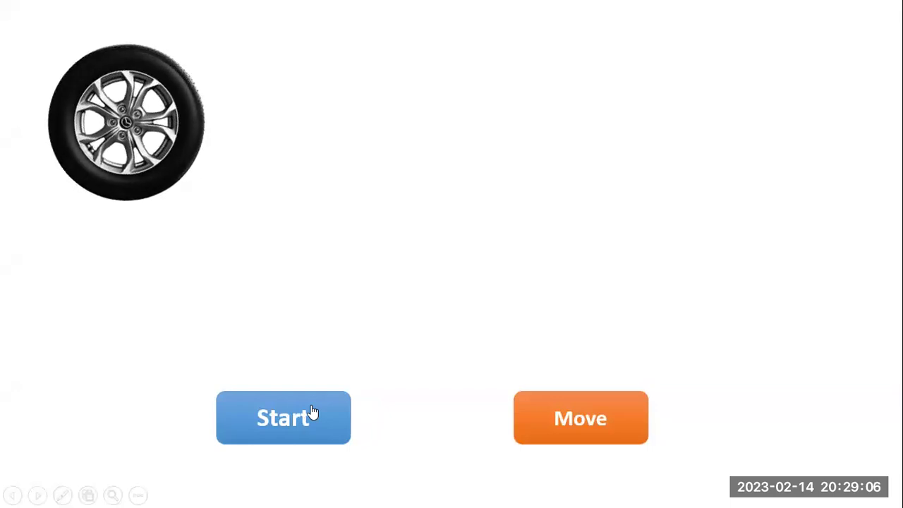
pyautogui.click(581, 426)
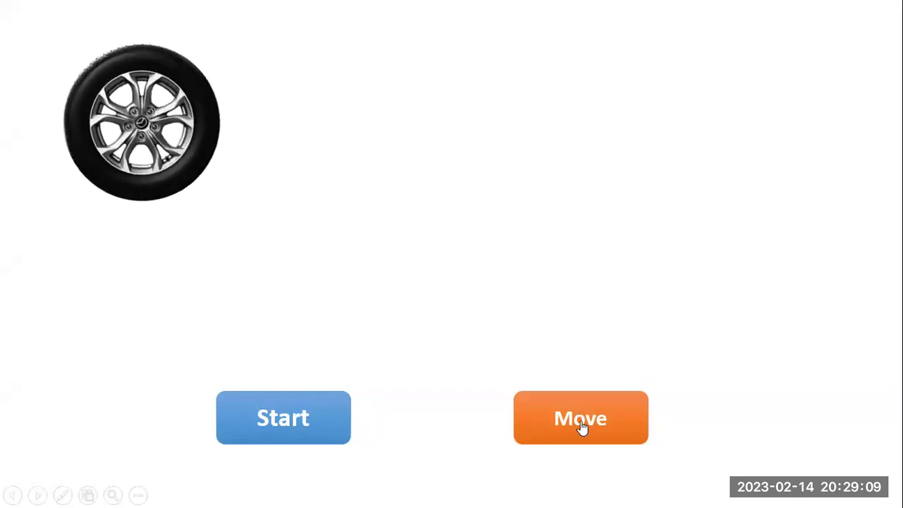